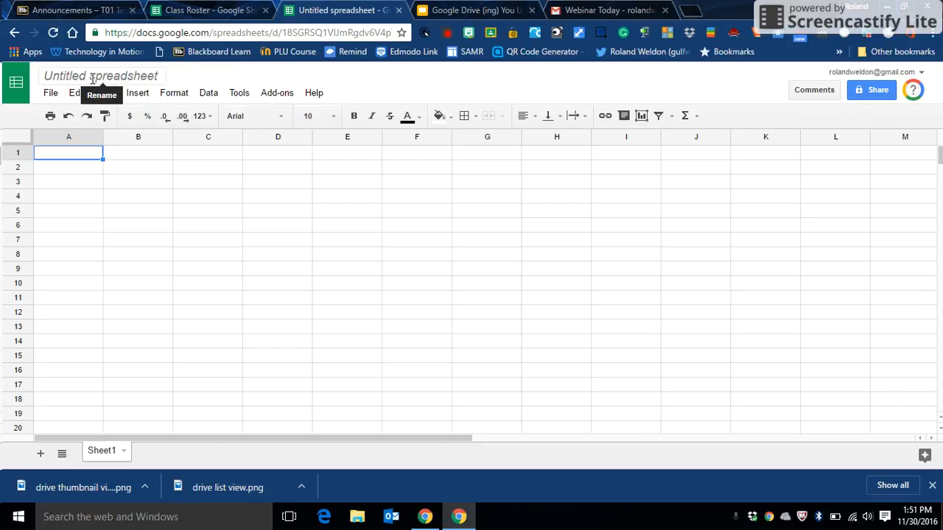
# Rename the untitled spreadsheet as "Class Roster _Data Collection".
pyautogui.click(94, 78)
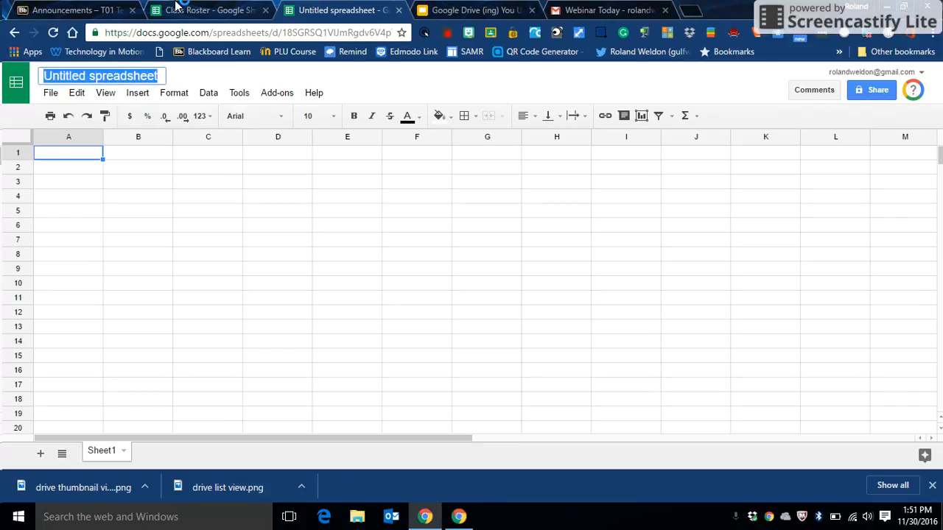
pyautogui.write('Class Roster')
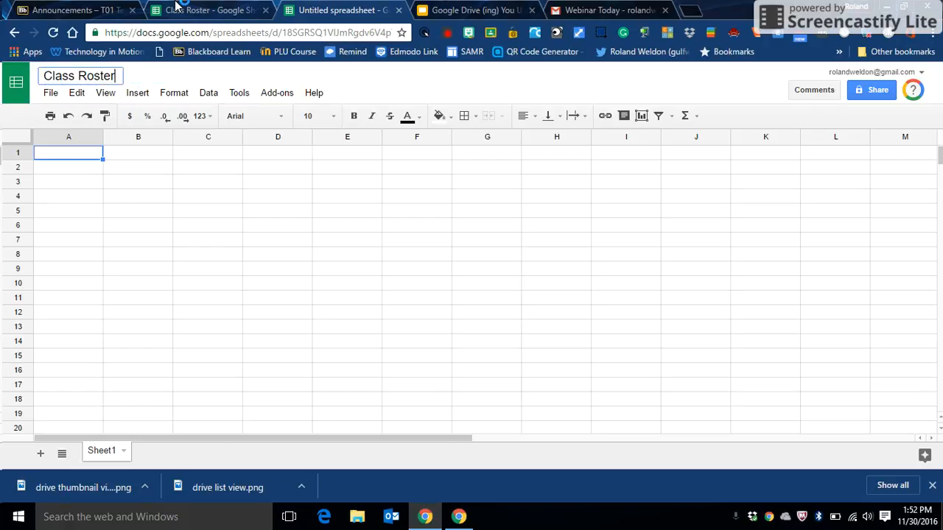
pyautogui.write(' _Data Coll')
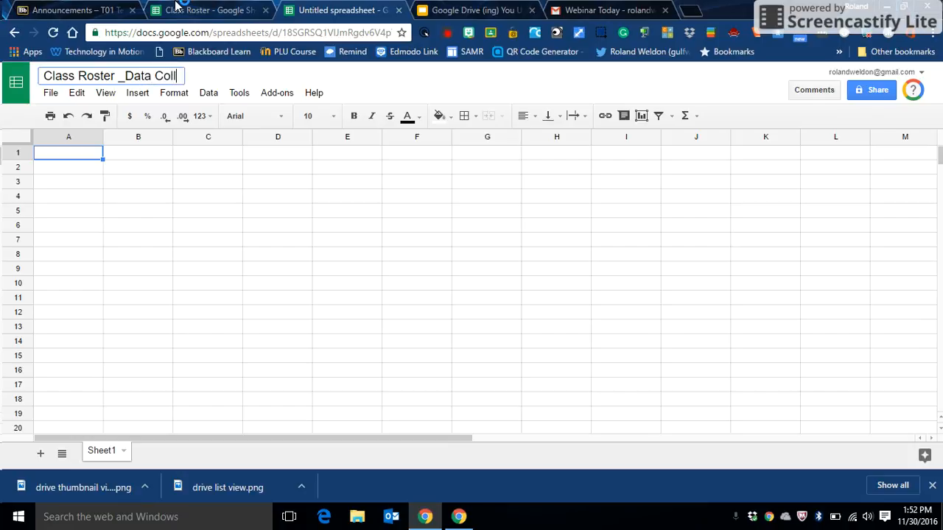
pyautogui.write('ection')
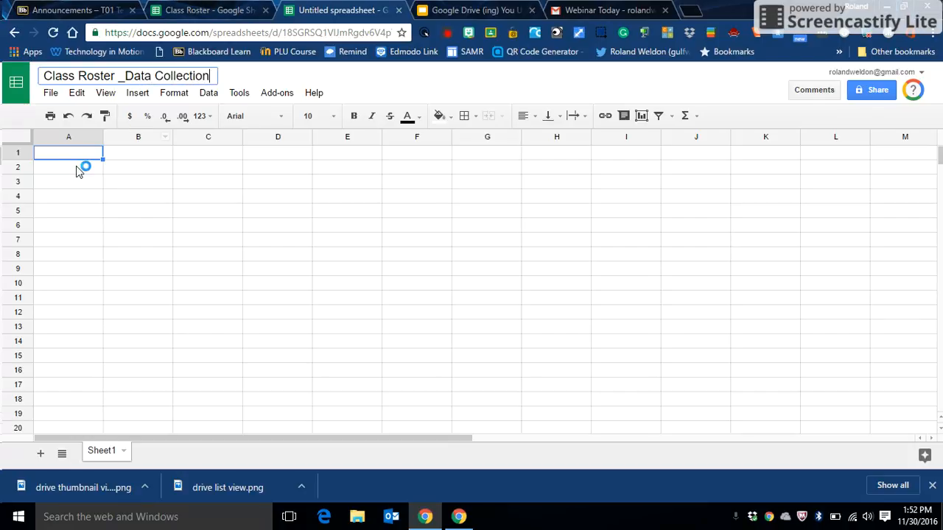
# Enter the title "Class Roster_Data Colection" in A1 and the column heading "Student Name" in A2.
pyautogui.click(74, 157)
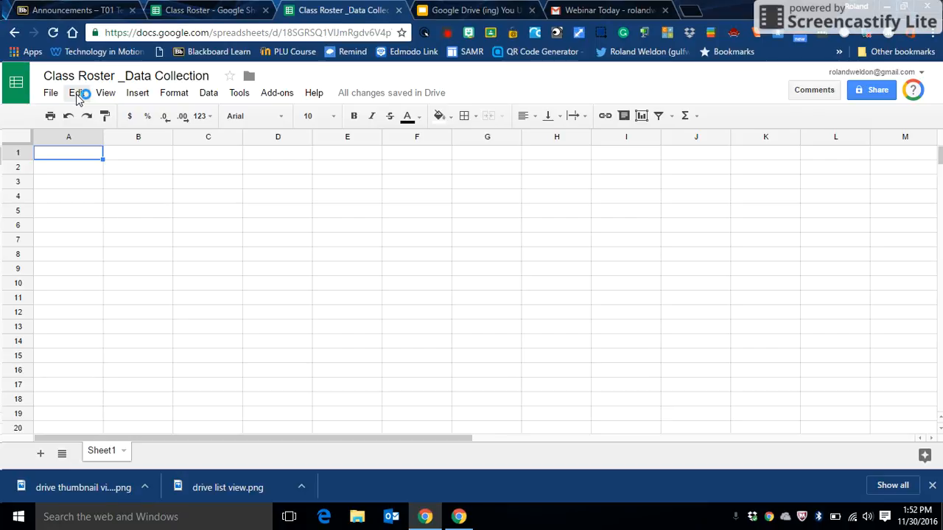
pyautogui.write('Class R')
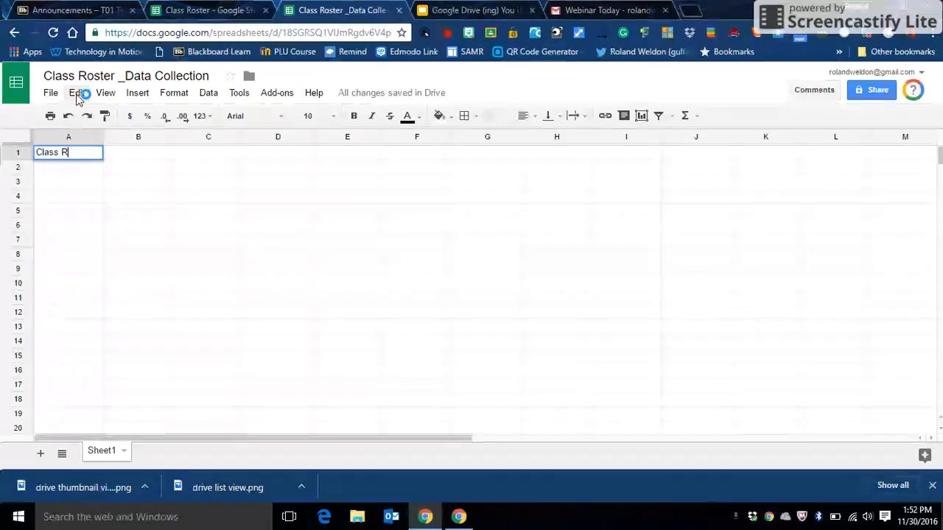
pyautogui.write('oster_')
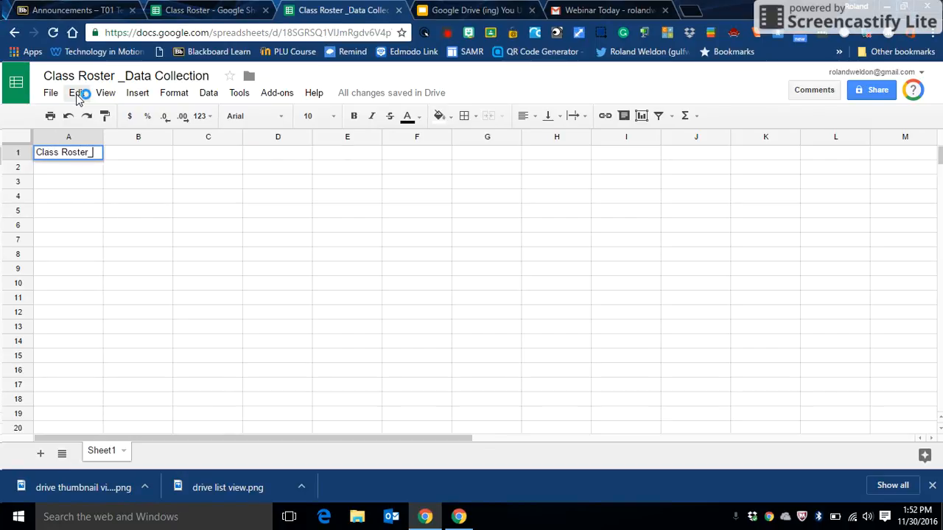
pyautogui.write('Data Colection')
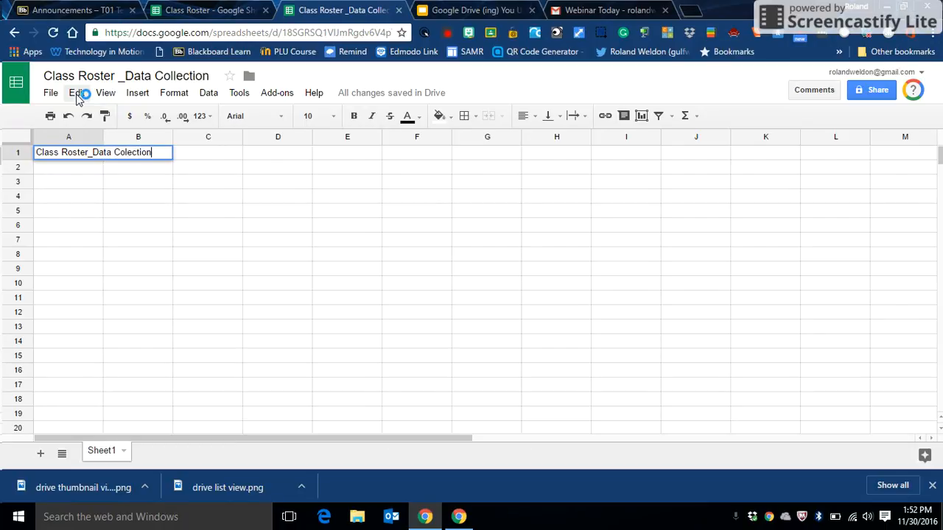
pyautogui.press('Return')
pyautogui.write('Student Name')
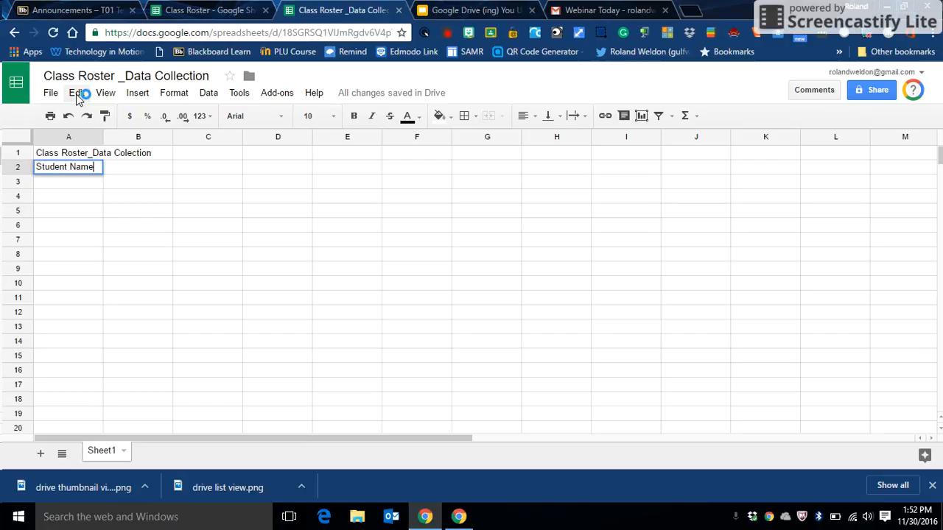
pyautogui.press('Tab')
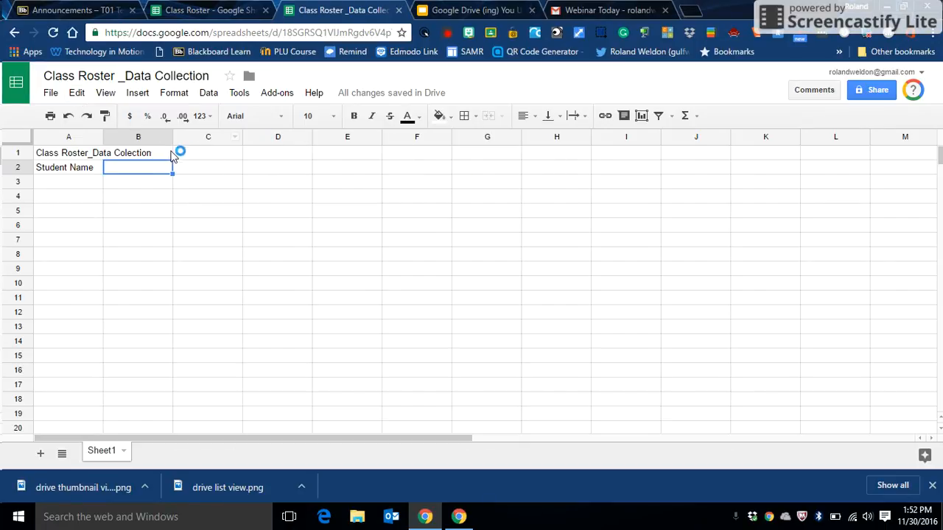
# Using the January 2017 system calendar for reference, enter 1/2/16 in B2 and autofill consecutive dates across to E2.
pyautogui.click(918, 516)
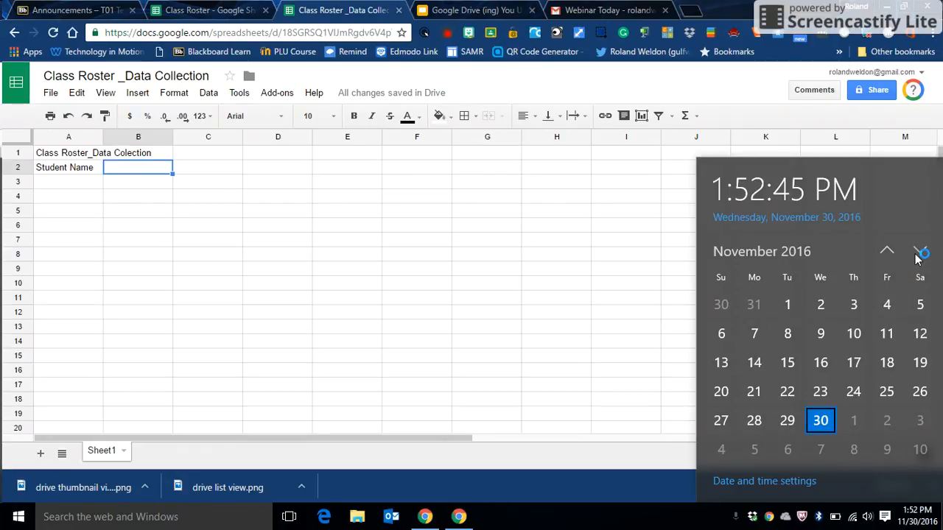
pyautogui.click(919, 252)
pyautogui.click(919, 252)
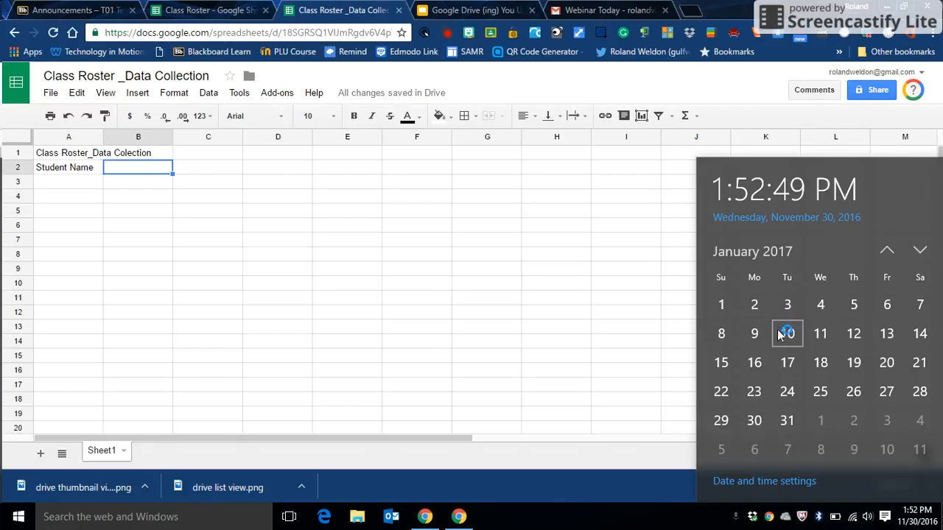
pyautogui.click(144, 170)
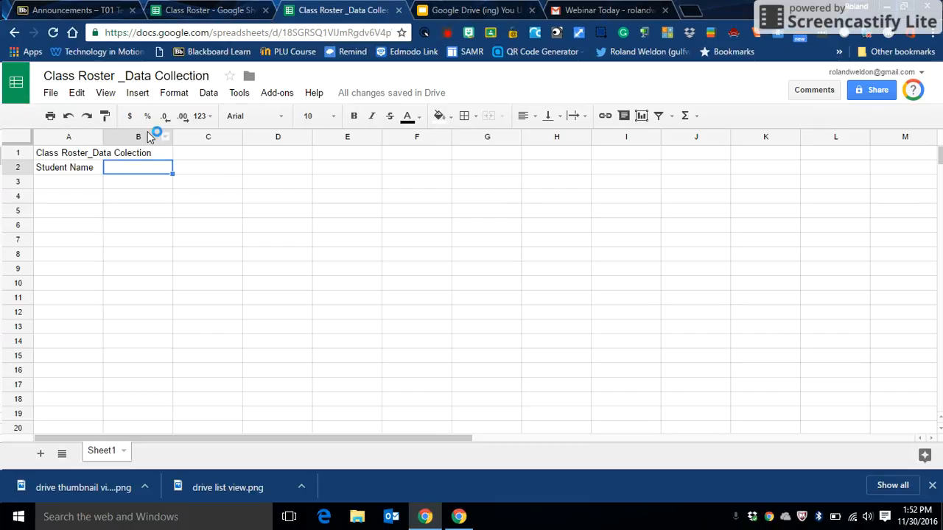
pyautogui.write('1/2/16')
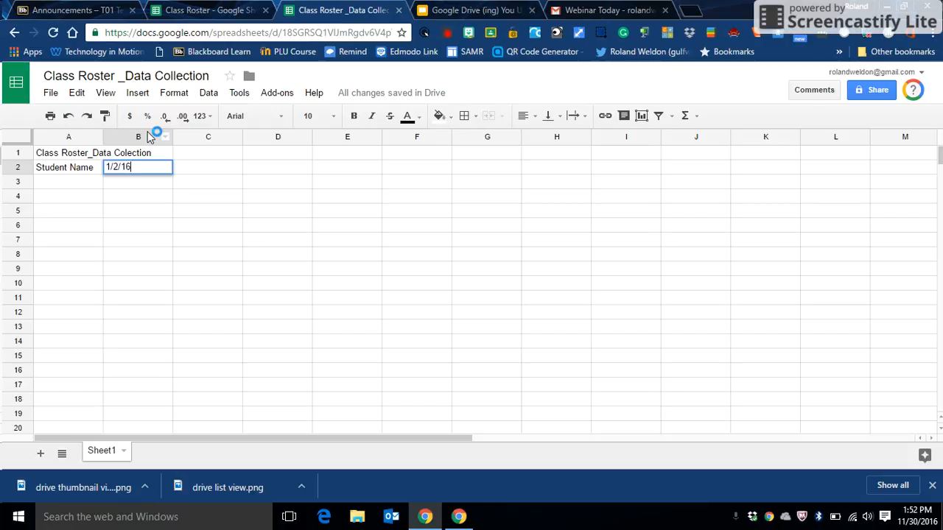
pyautogui.press('Return')
pyautogui.click(154, 164)
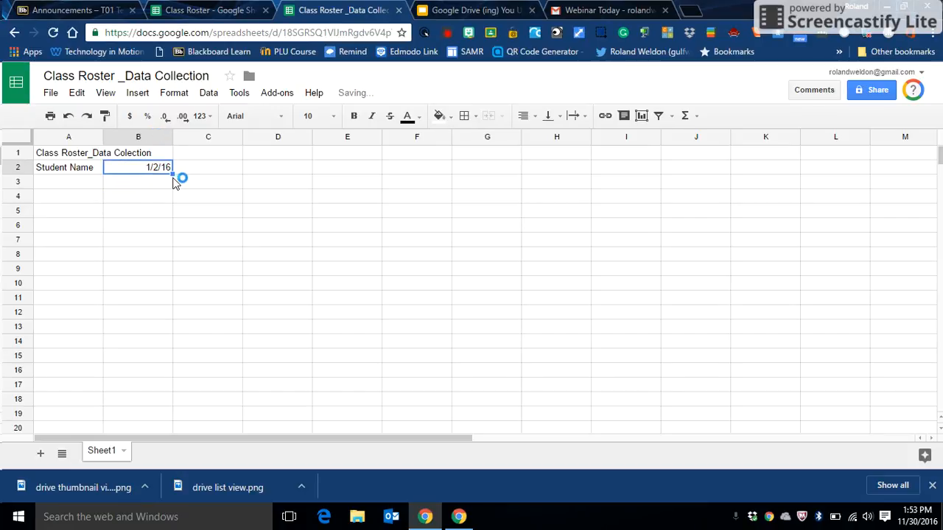
pyautogui.moveTo(172, 172); pyautogui.dragTo(341, 181)
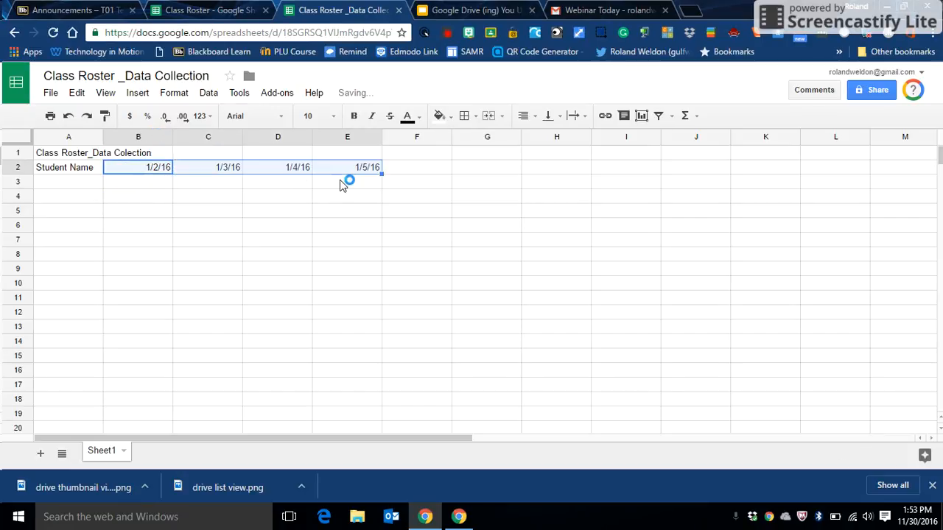
# Enter 1/9/2016 in F2 and autofill consecutive dates across to I2.
pyautogui.click(411, 166)
pyautogui.write('1')
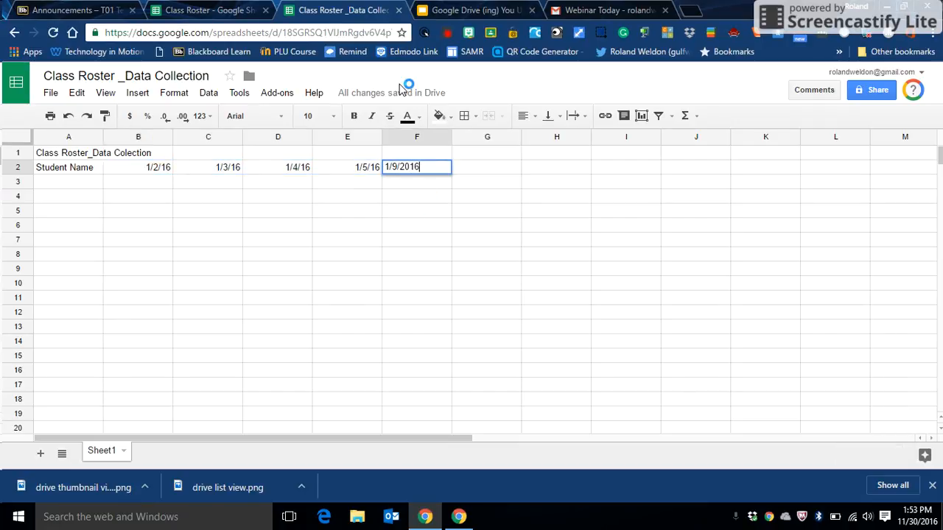
pyautogui.write('/9/2016')
pyautogui.click(412, 199)
pyautogui.doubleClick(422, 168)
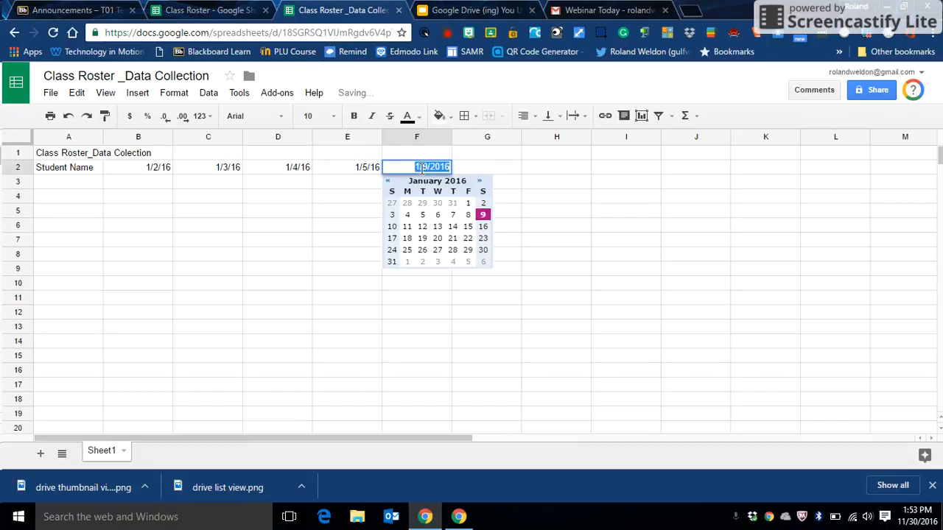
pyautogui.click(343, 228)
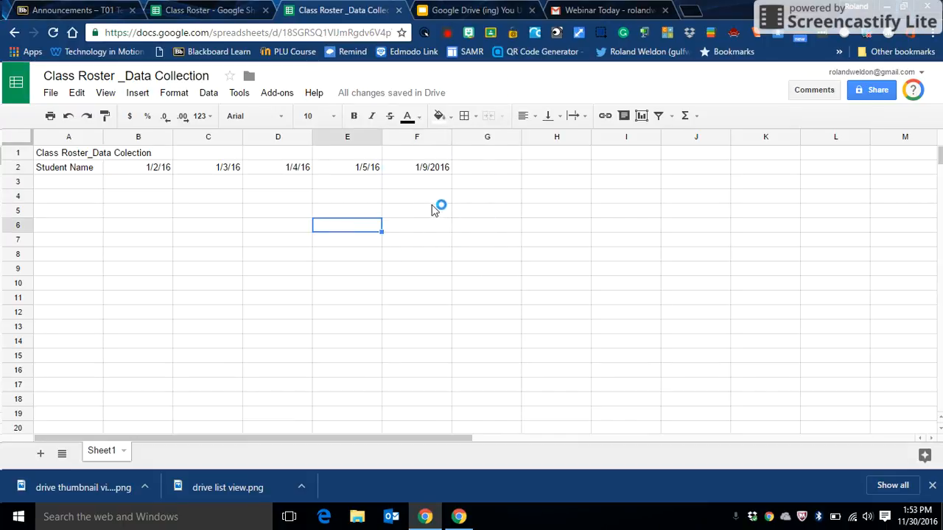
pyautogui.click(438, 168)
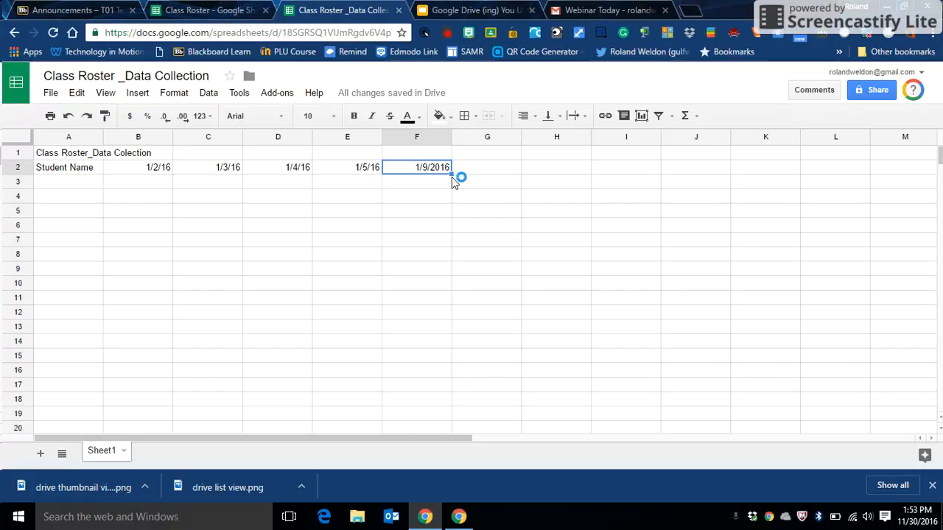
pyautogui.moveTo(451, 177); pyautogui.dragTo(609, 184)
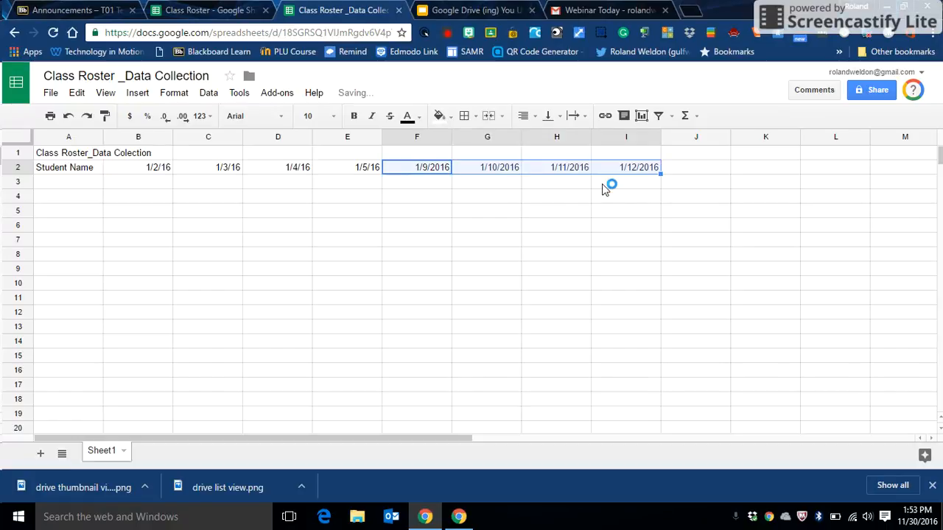
# Enter 1/16/2016 in J2 and autofill consecutive dates across to M2.
pyautogui.click(683, 168)
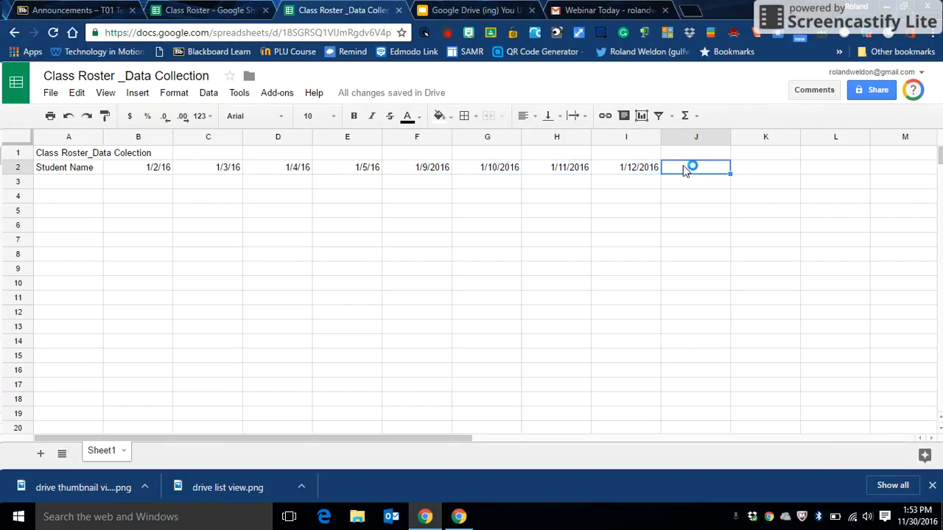
pyautogui.write('1/16/2016')
pyautogui.press('Return')
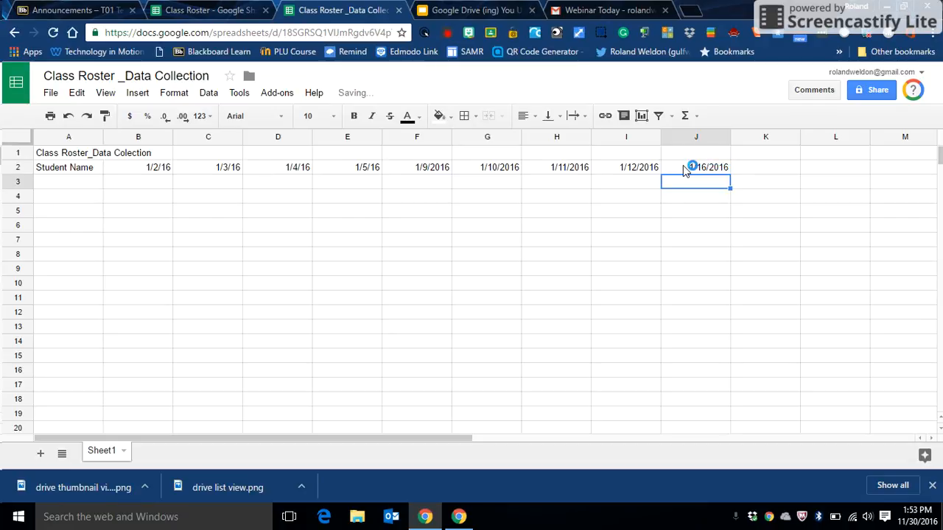
pyautogui.click(710, 172)
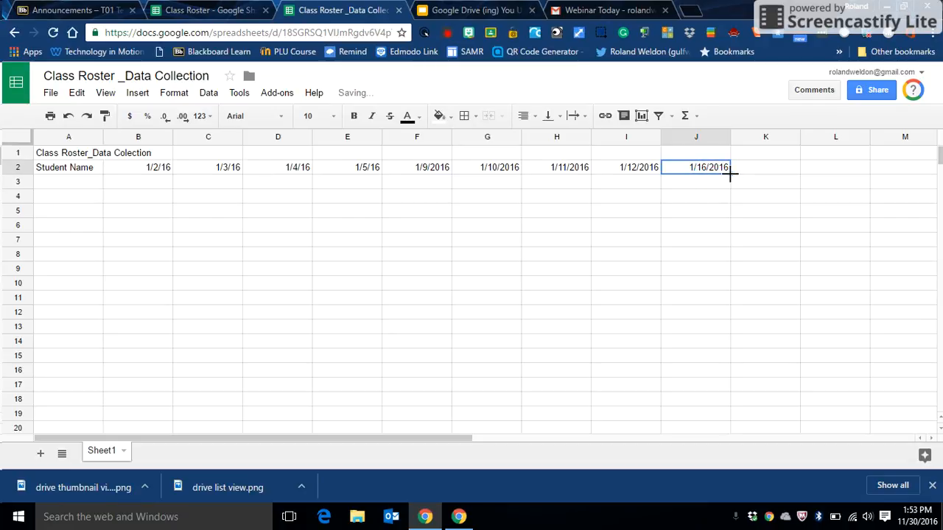
pyautogui.moveTo(734, 172); pyautogui.dragTo(811, 171)
pyautogui.click(728, 196)
pyautogui.click(713, 172)
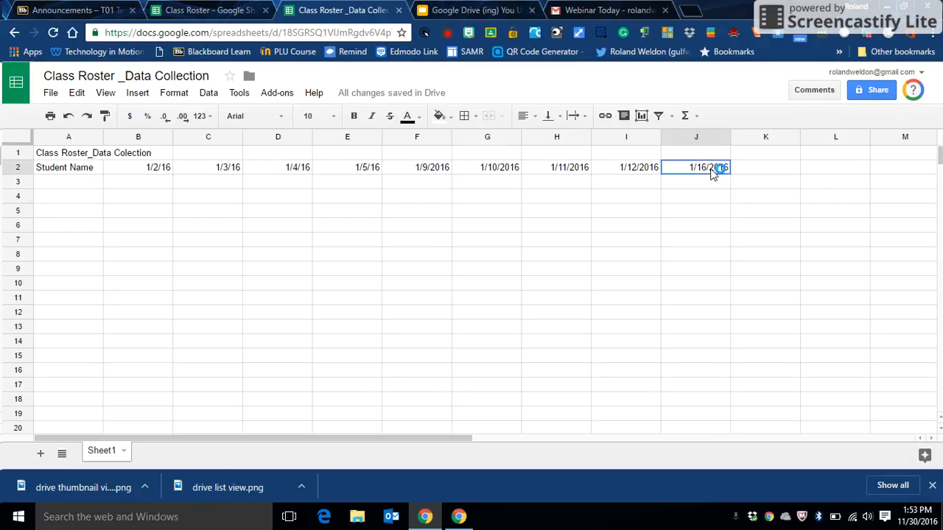
pyautogui.moveTo(728, 175); pyautogui.dragTo(897, 175)
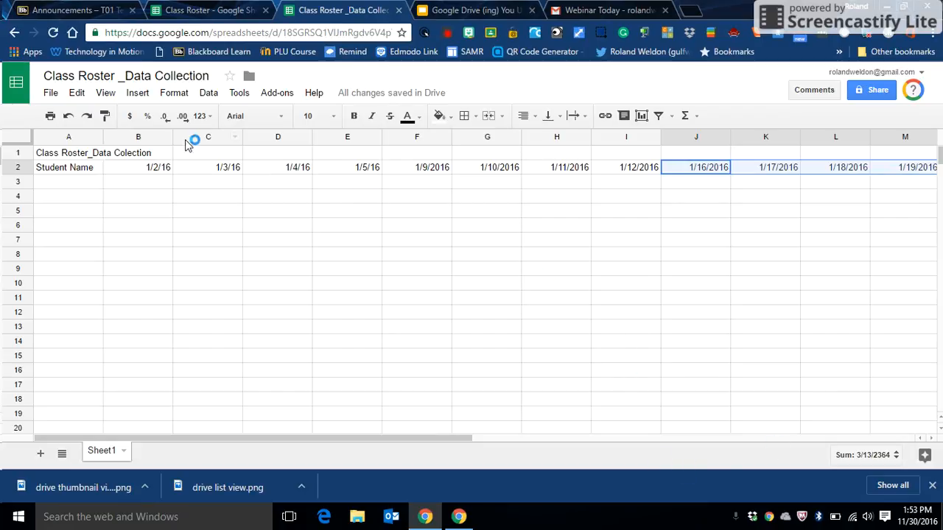
# Set the width of date columns B through M to 50 pixels.
pyautogui.click(140, 244)
pyautogui.moveTo(135, 137); pyautogui.dragTo(882, 140)
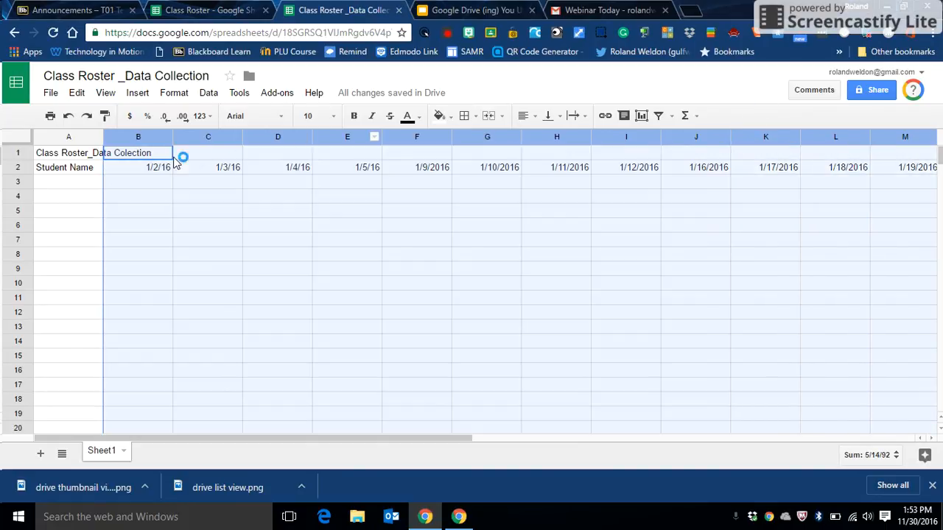
pyautogui.rightClick(137, 140)
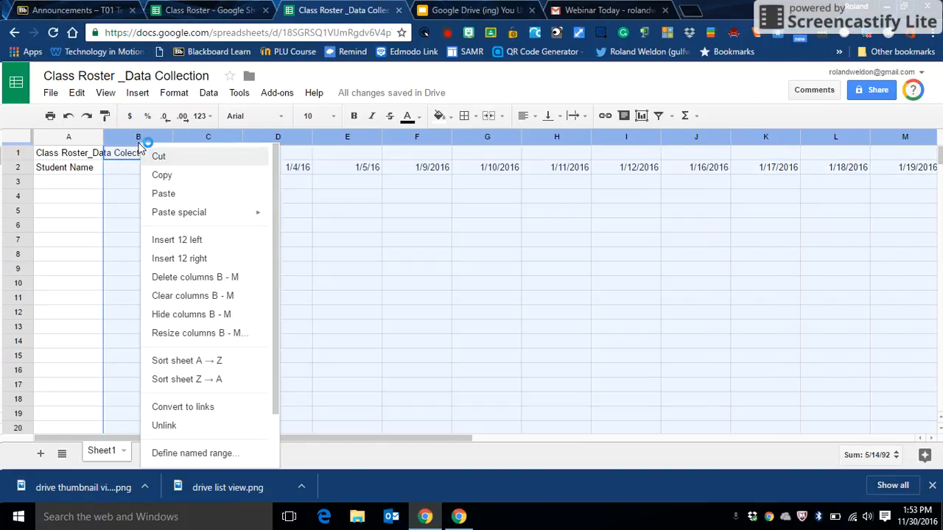
pyautogui.click(171, 333)
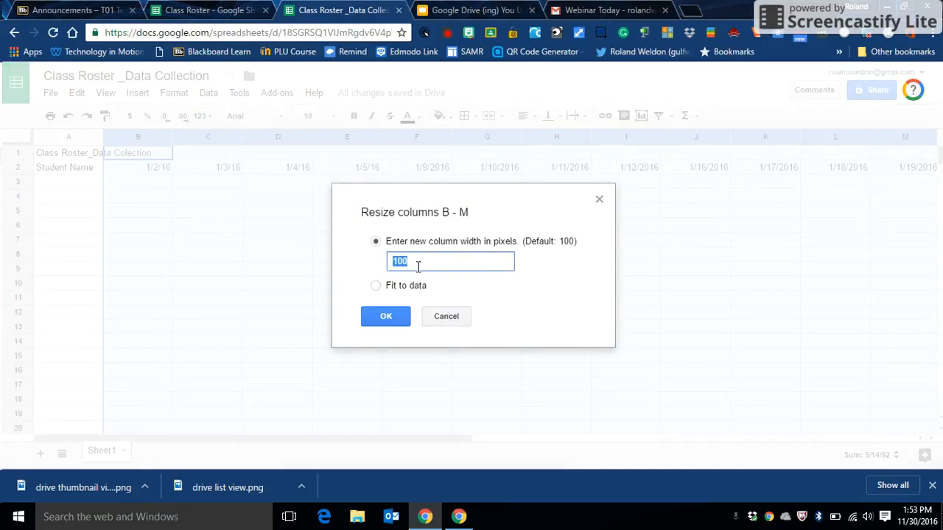
pyautogui.write('50')
pyautogui.press('Return')
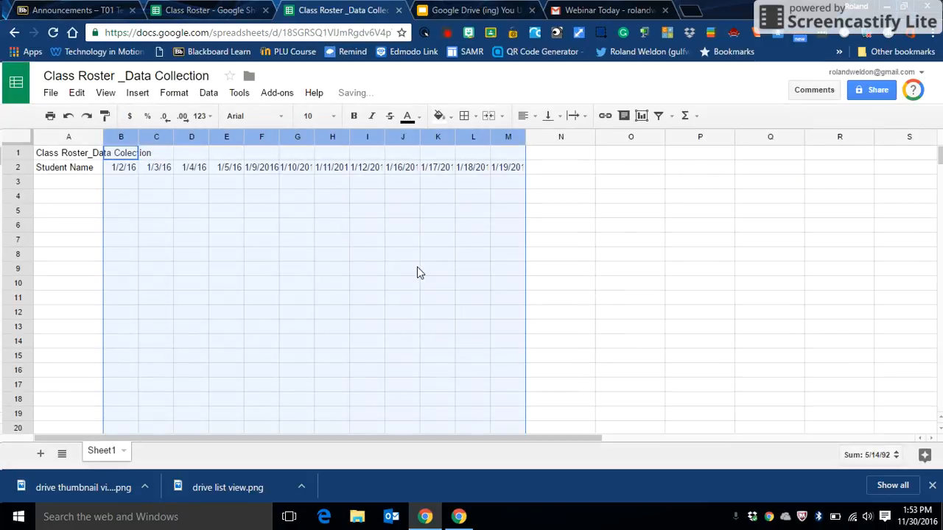
pyautogui.click(395, 275)
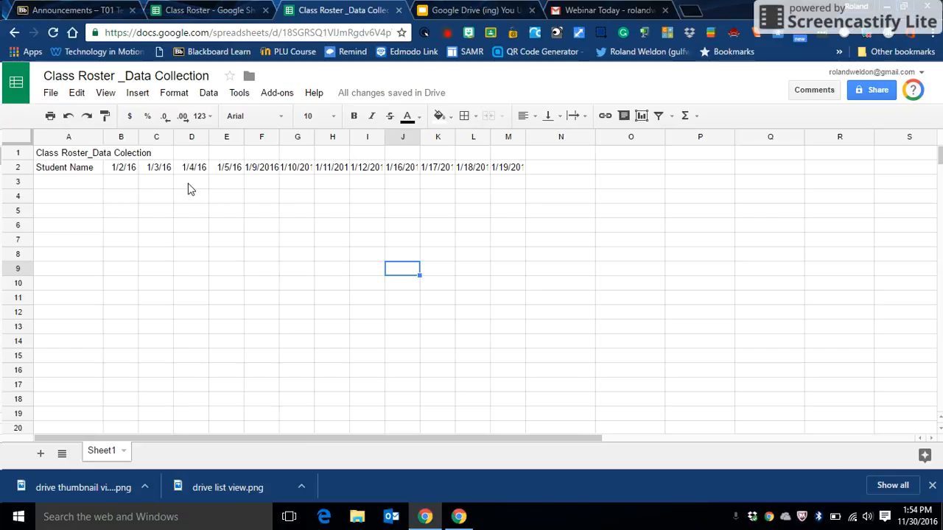
# Resize date columns B through M to a pixel width just wide enough for the full dates.
pyautogui.moveTo(126, 140); pyautogui.dragTo(494, 141)
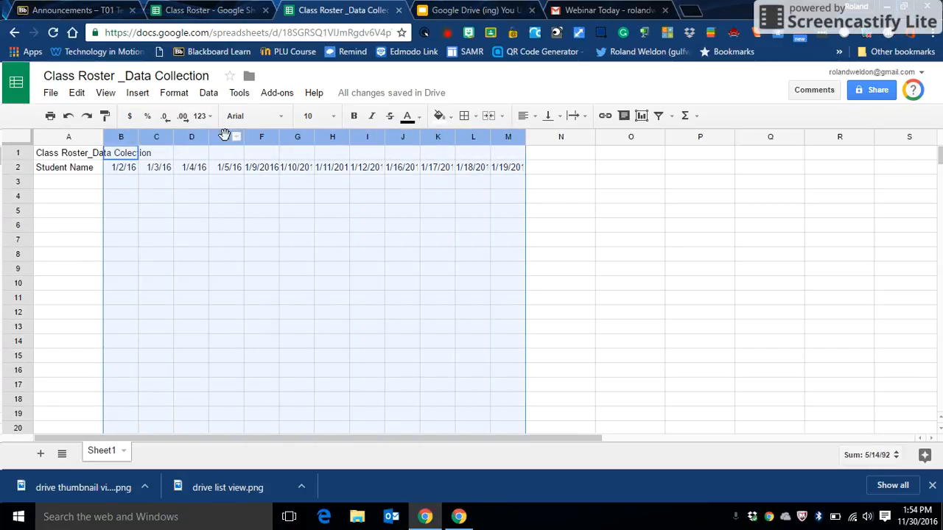
pyautogui.rightClick(122, 140)
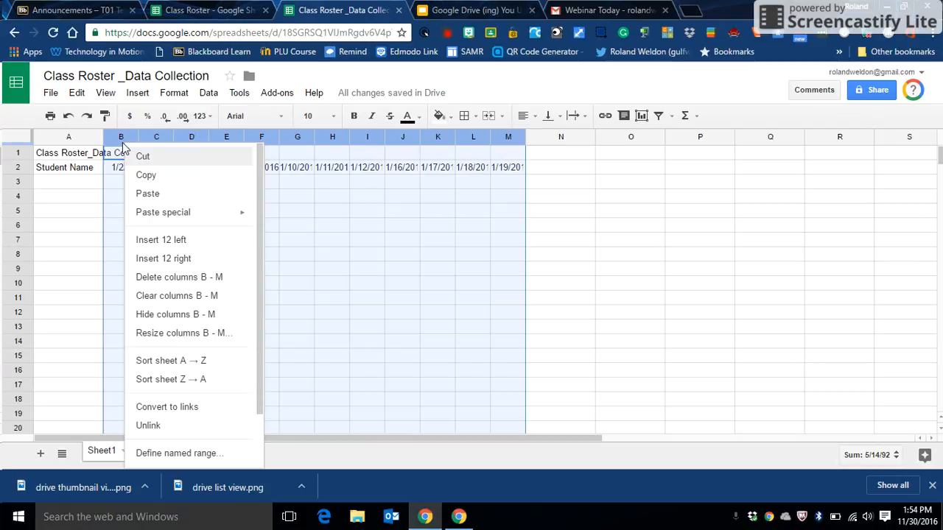
pyautogui.click(169, 334)
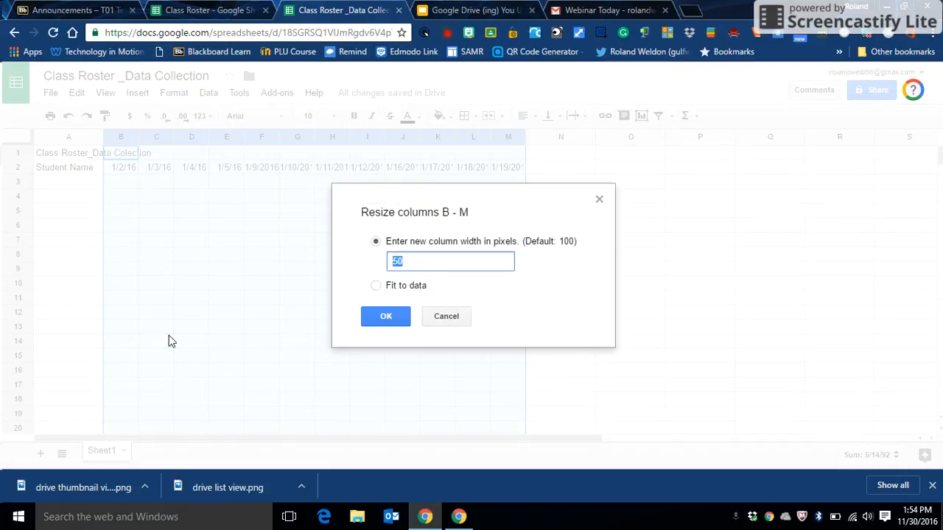
pyautogui.write('7')
pyautogui.press('Return')
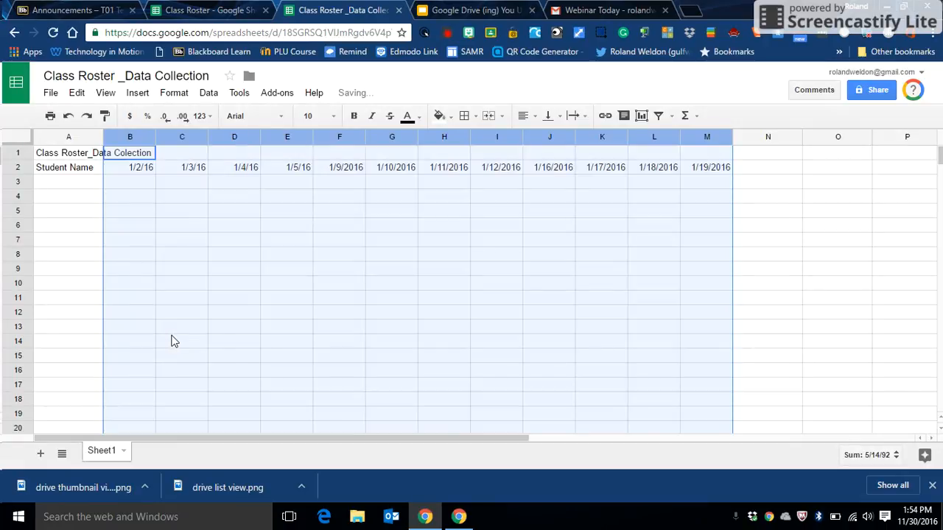
# Autofill the date series from M2 into N2 for 1/20/2016 and narrow column N to about the other date columns' width.
pyautogui.click(221, 341)
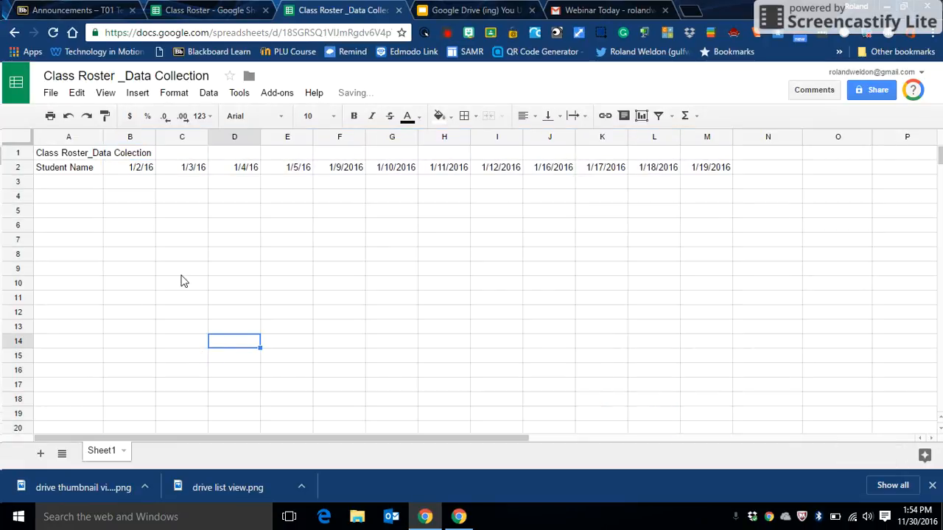
pyautogui.click(715, 170)
pyautogui.moveTo(730, 175); pyautogui.dragTo(759, 166)
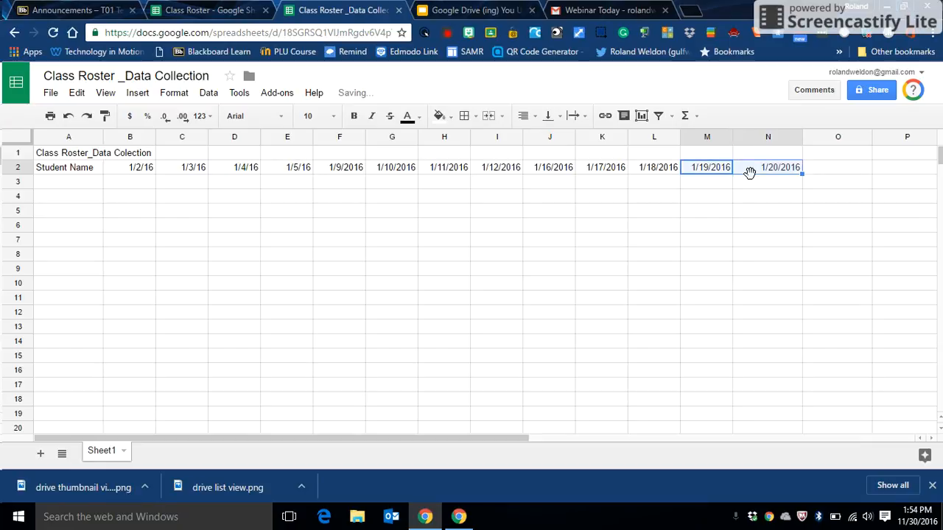
pyautogui.moveTo(803, 143); pyautogui.dragTo(787, 142)
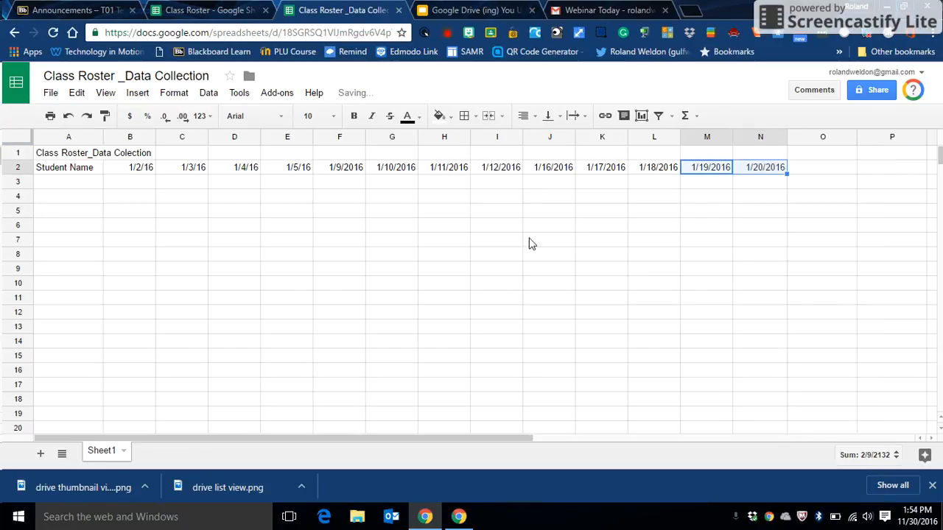
# Widen the student name column A enough to hold full names.
pyautogui.click(317, 243)
pyautogui.click(77, 190)
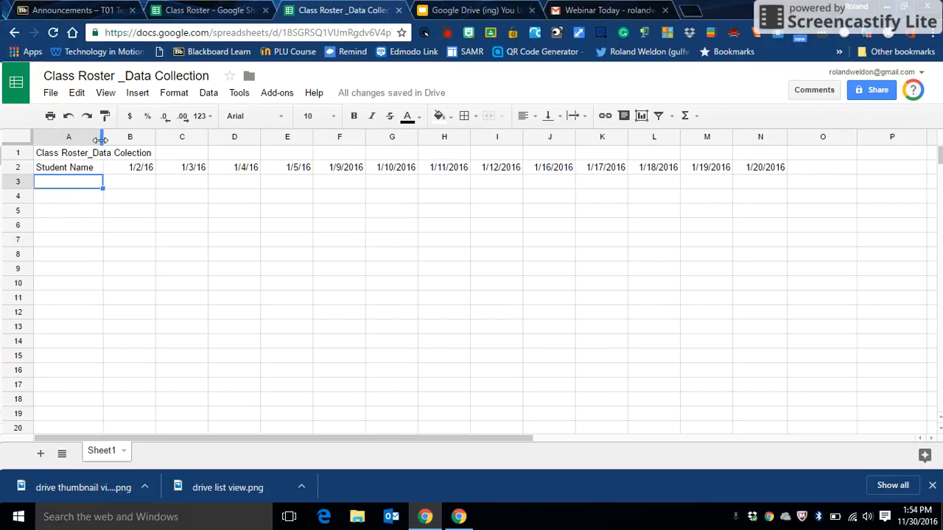
pyautogui.moveTo(100, 141); pyautogui.dragTo(138, 141)
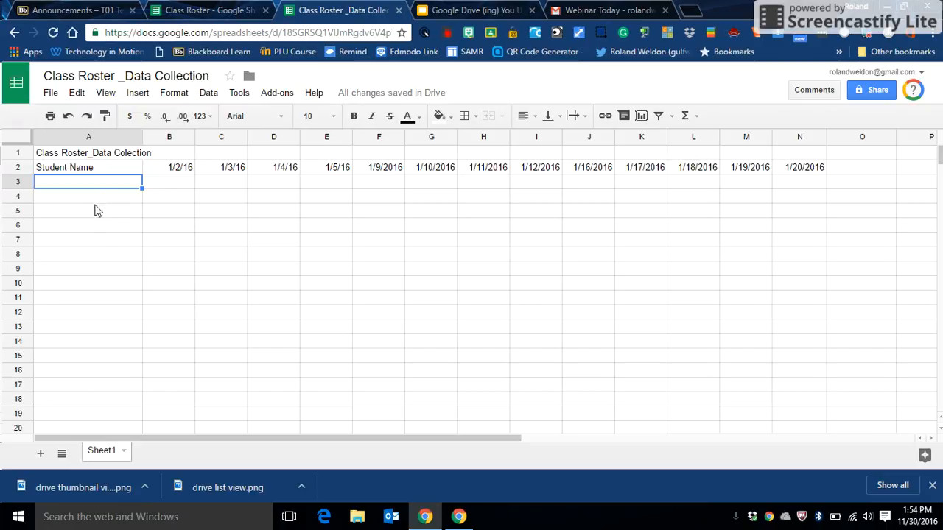
# Copy the student names in A2:A16 of the Class Roster spreadsheet and paste them into the Data Collection sheet starting at A3.
pyautogui.click(210, 10)
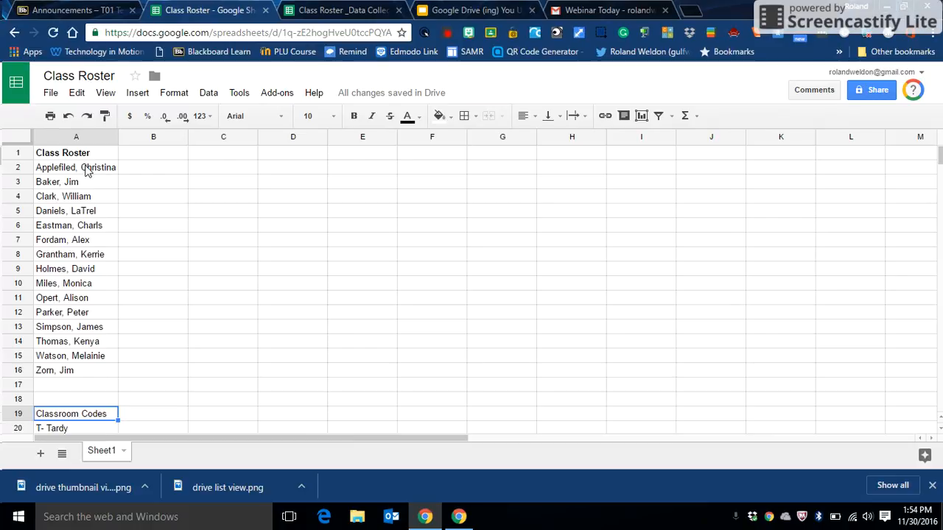
pyautogui.moveTo(92, 170); pyautogui.dragTo(93, 373)
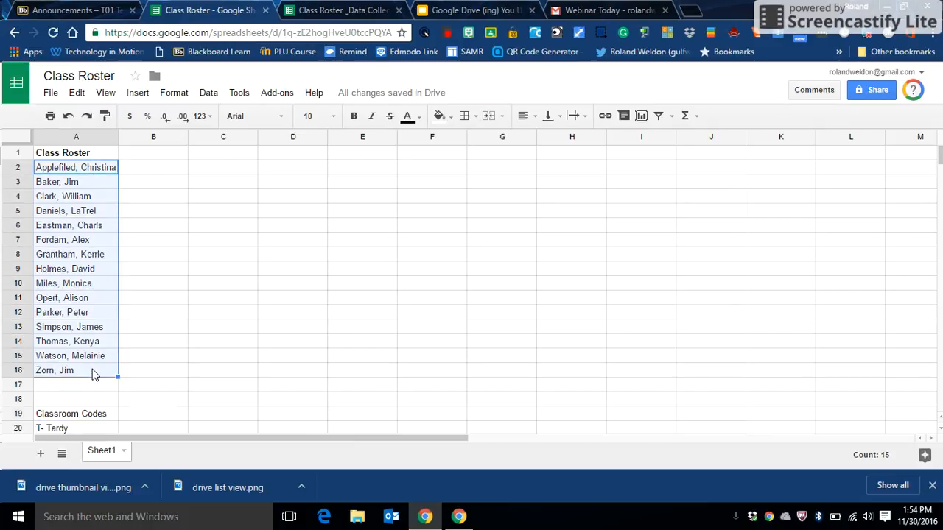
pyautogui.rightClick(84, 280)
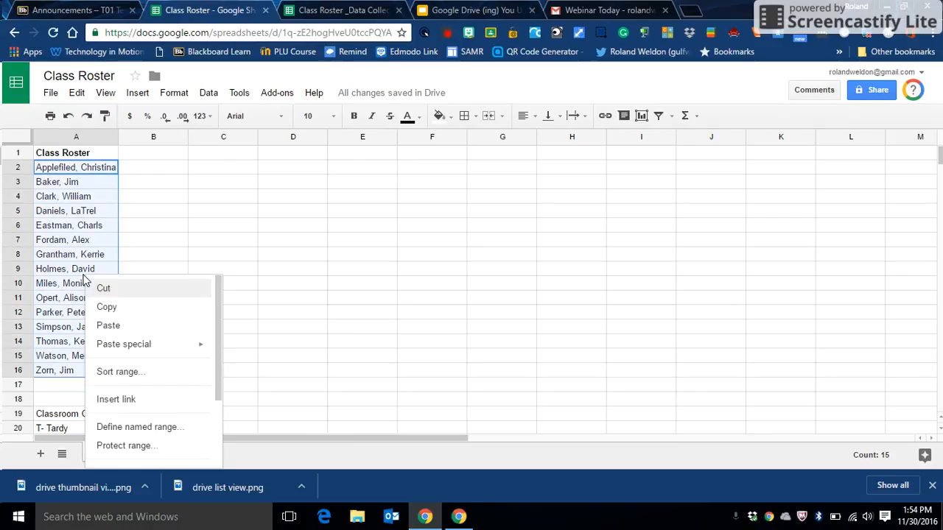
pyautogui.click(108, 305)
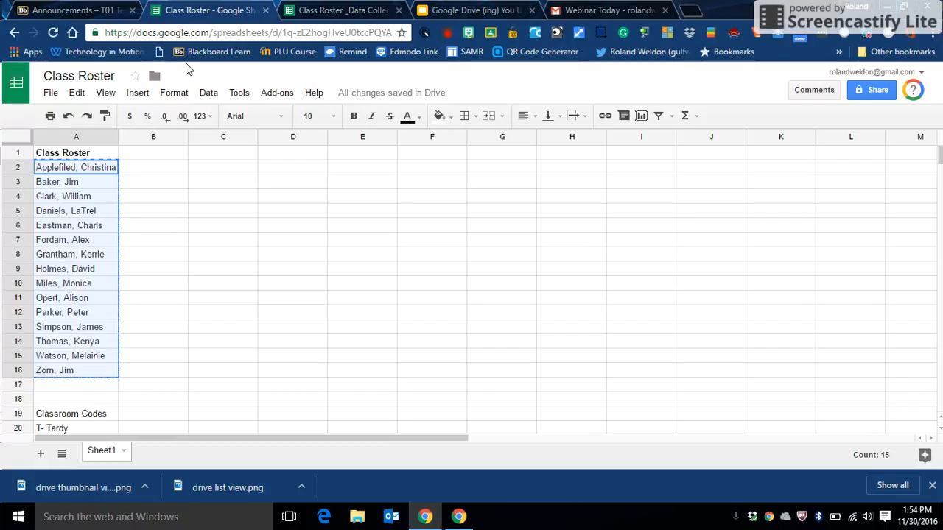
pyautogui.click(350, 11)
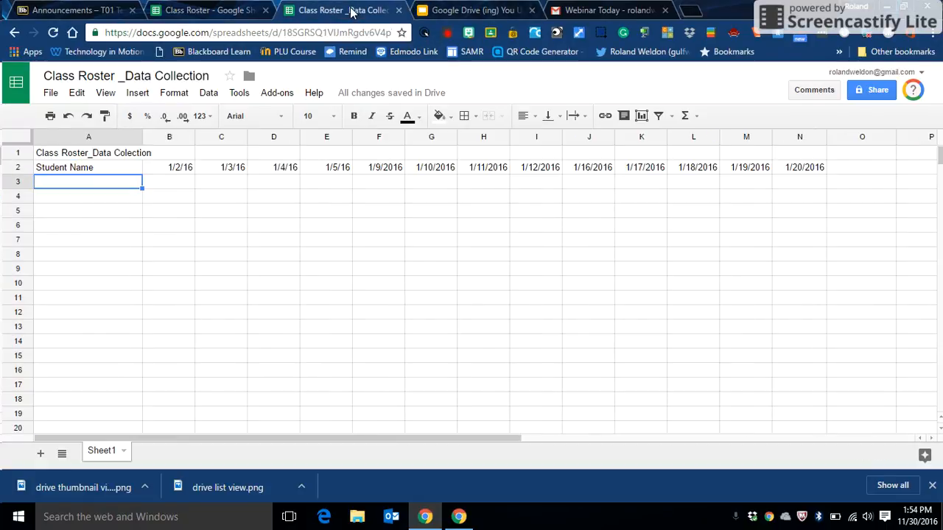
pyautogui.rightClick(85, 187)
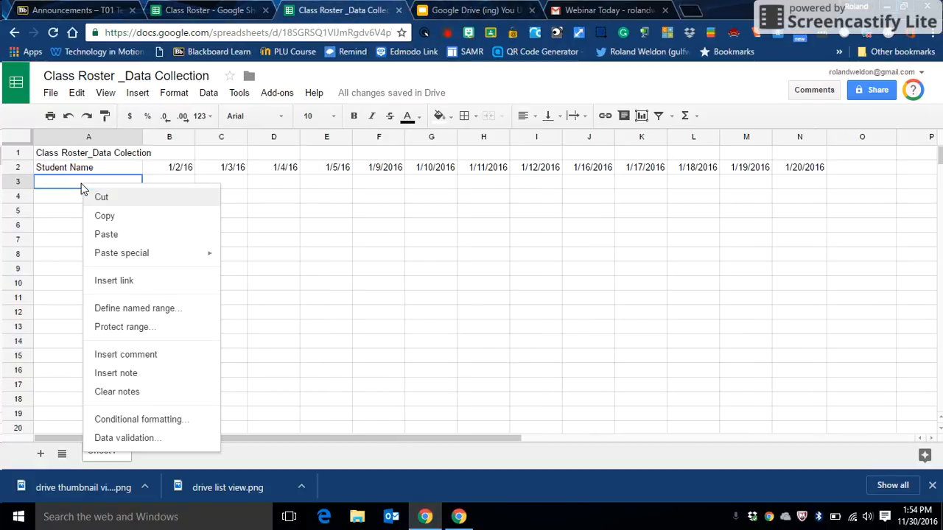
pyautogui.click(122, 234)
pyautogui.click(208, 238)
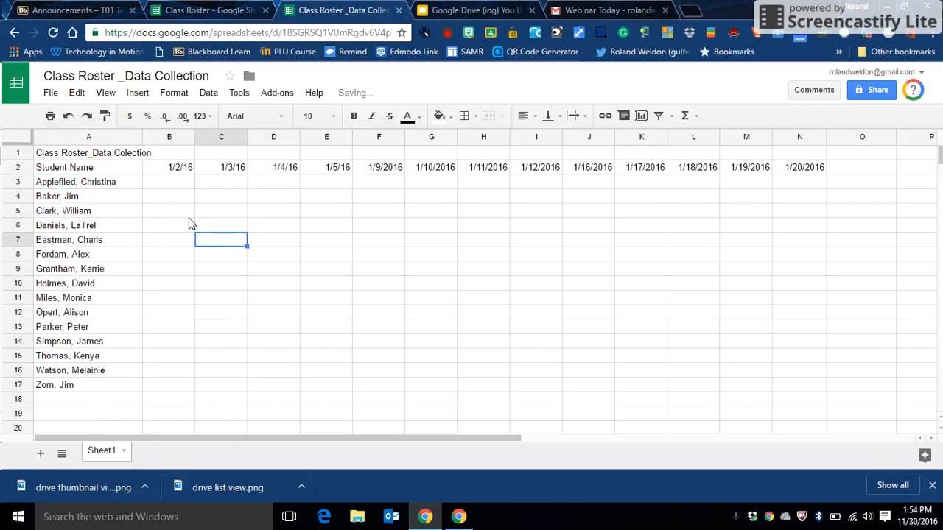
# Apply all borders to the data entry grid B3:N17.
pyautogui.moveTo(170, 184); pyautogui.dragTo(791, 386)
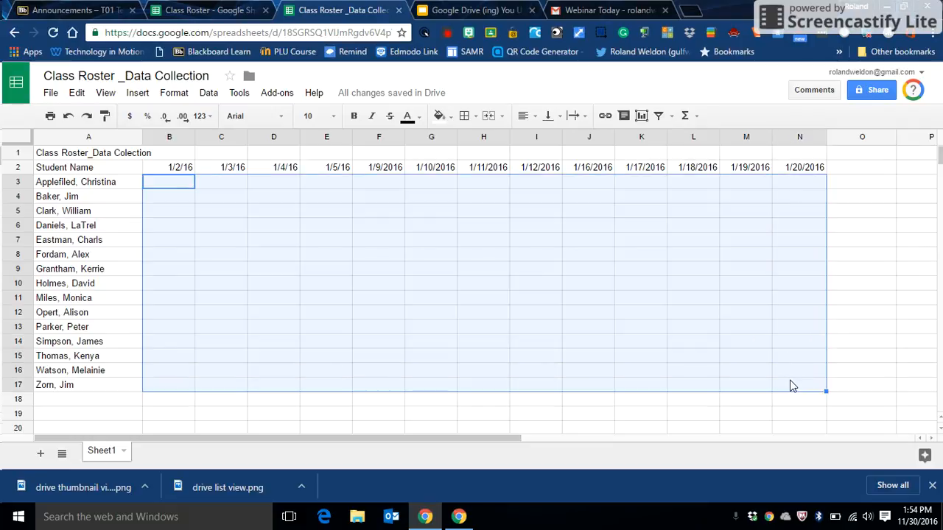
pyautogui.click(465, 118)
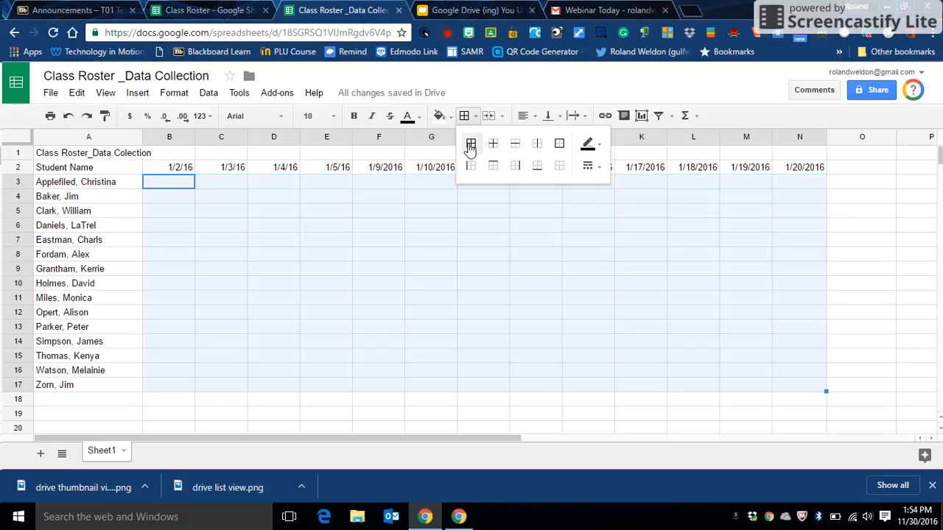
pyautogui.click(470, 147)
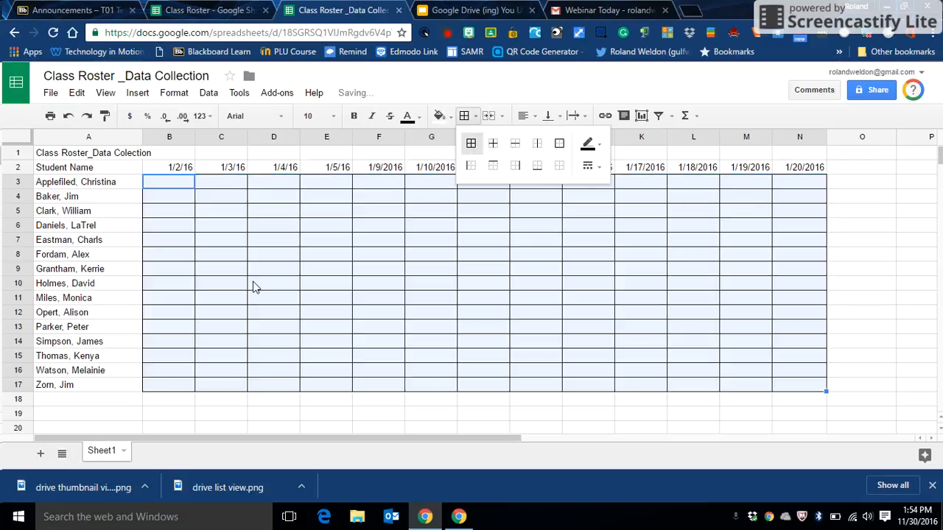
pyautogui.click(89, 417)
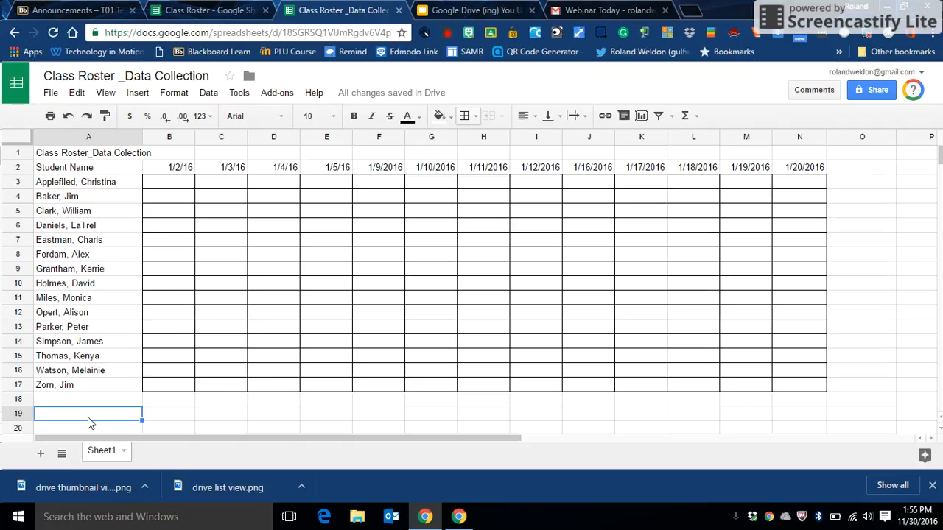
pyautogui.click(171, 184)
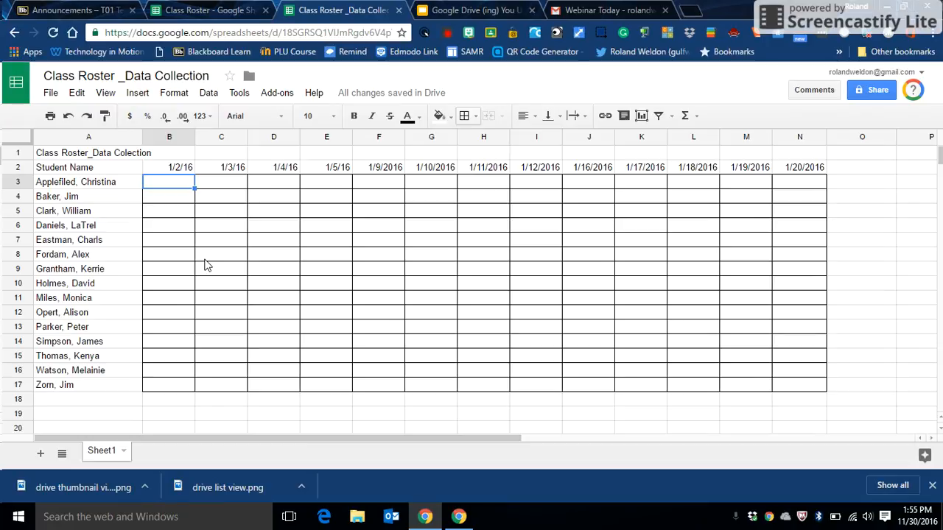
# Copy the Classroom Codes list in A19:A24 of the Class Roster spreadsheet and paste it at A19 of the Data Collection sheet.
pyautogui.click(205, 10)
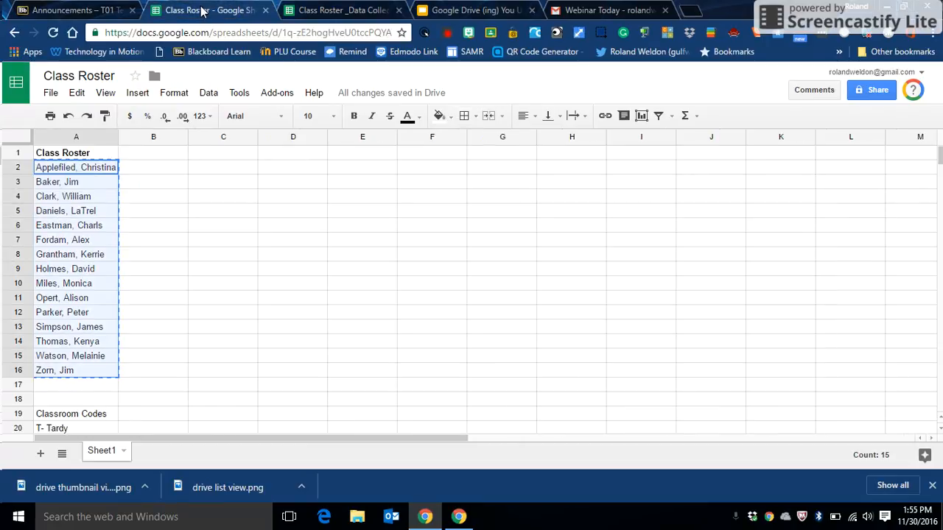
pyautogui.click(86, 417)
pyautogui.moveTo(86, 417); pyautogui.dragTo(85, 364)
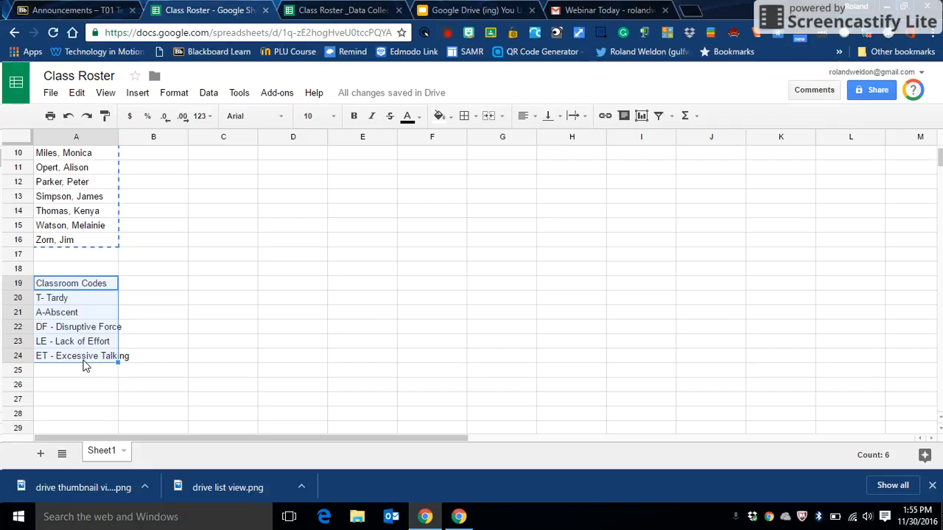
pyautogui.rightClick(73, 288)
pyautogui.click(98, 320)
pyautogui.click(321, 10)
pyautogui.click(79, 425)
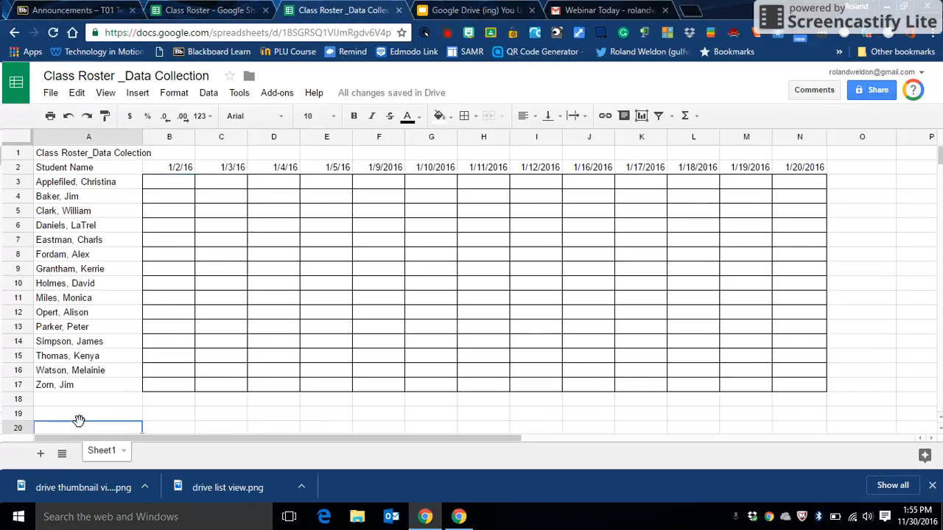
pyautogui.click(77, 417)
pyautogui.rightClick(77, 417)
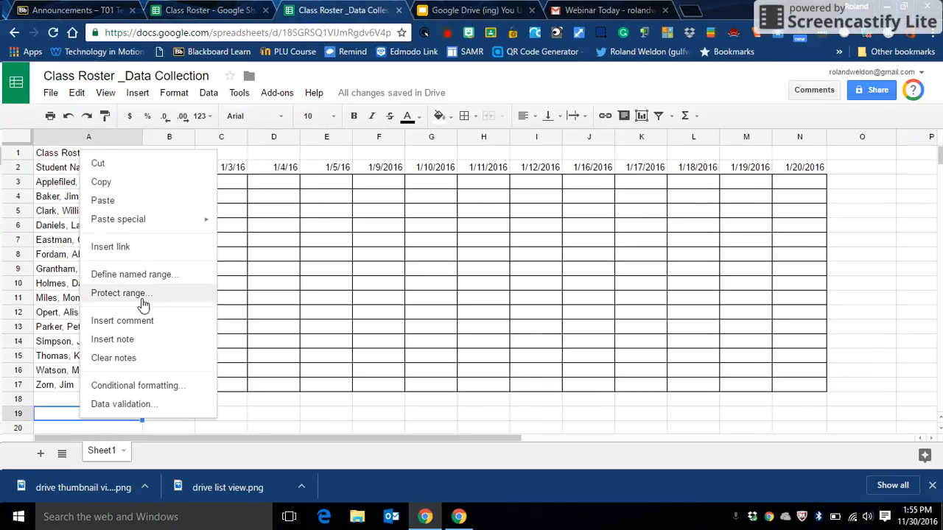
pyautogui.click(121, 205)
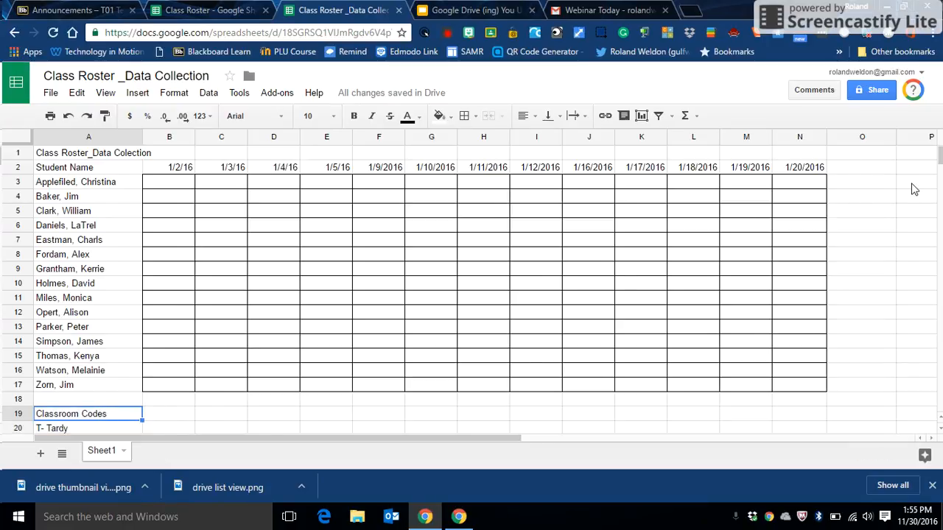
# Center-align the Classroom Codes block A19:A24 and fill it with light orange.
pyautogui.moveTo(940, 160); pyautogui.dragTo(940, 169)
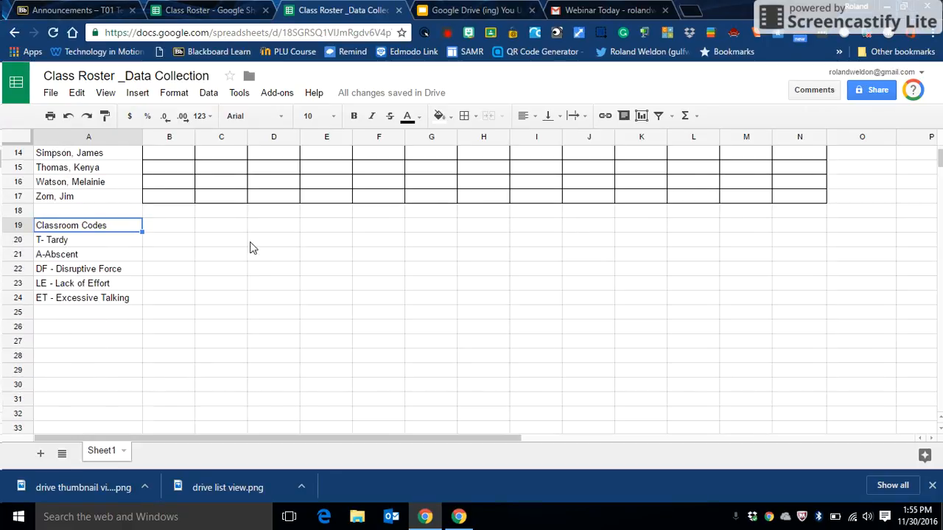
pyautogui.click(120, 301)
pyautogui.moveTo(94, 228); pyautogui.dragTo(93, 298)
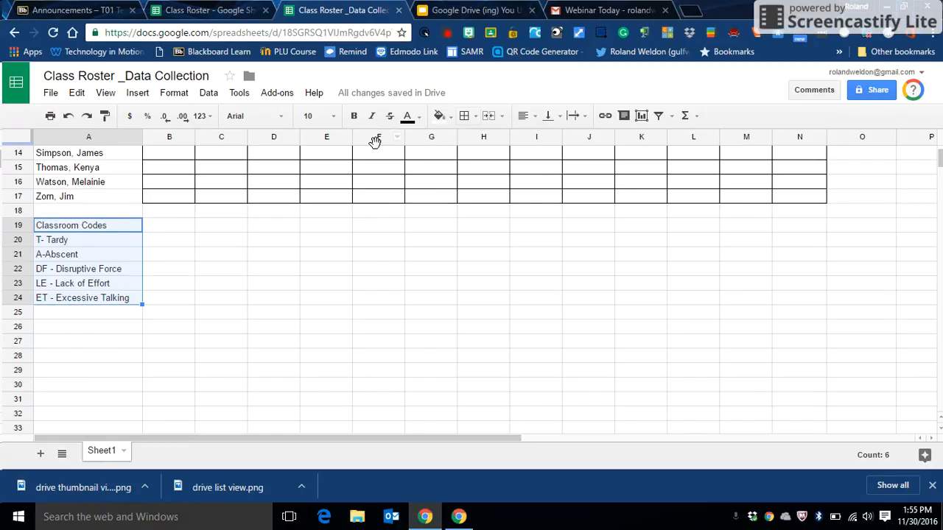
pyautogui.click(523, 120)
pyautogui.click(546, 137)
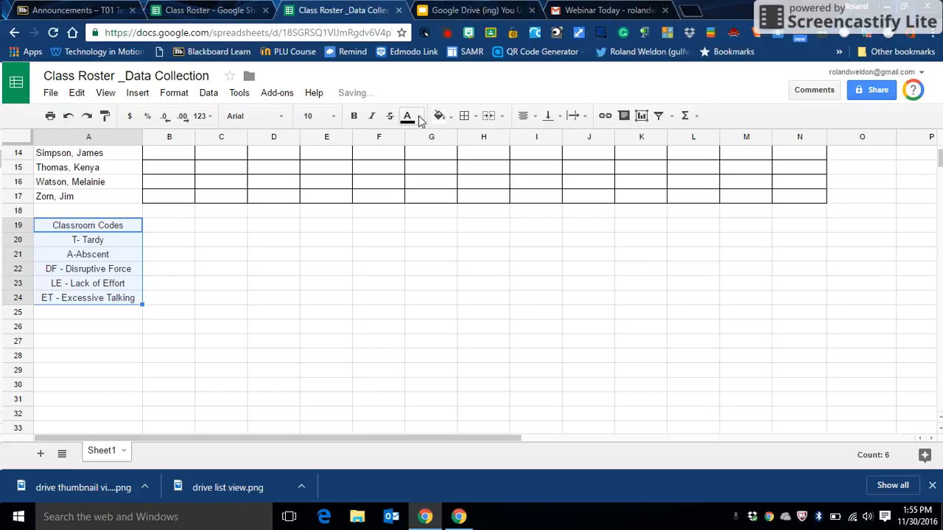
pyautogui.click(439, 116)
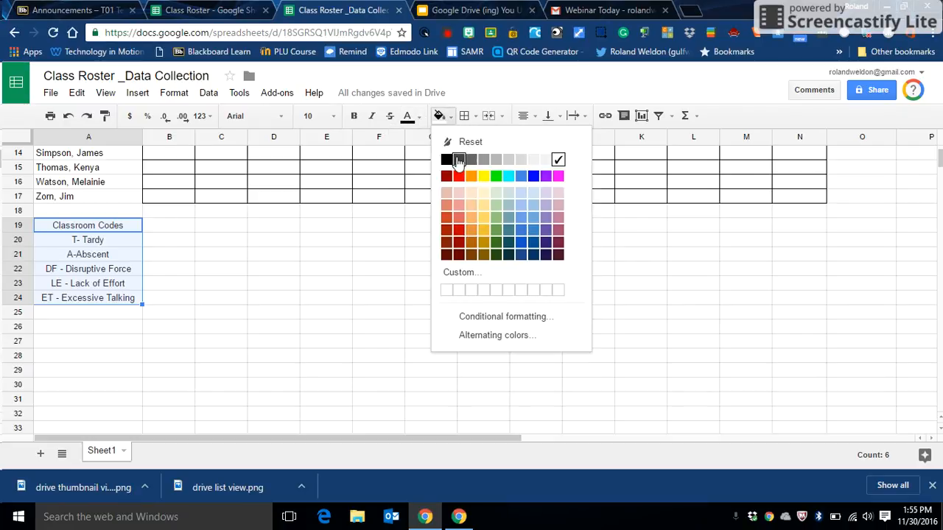
pyautogui.click(471, 193)
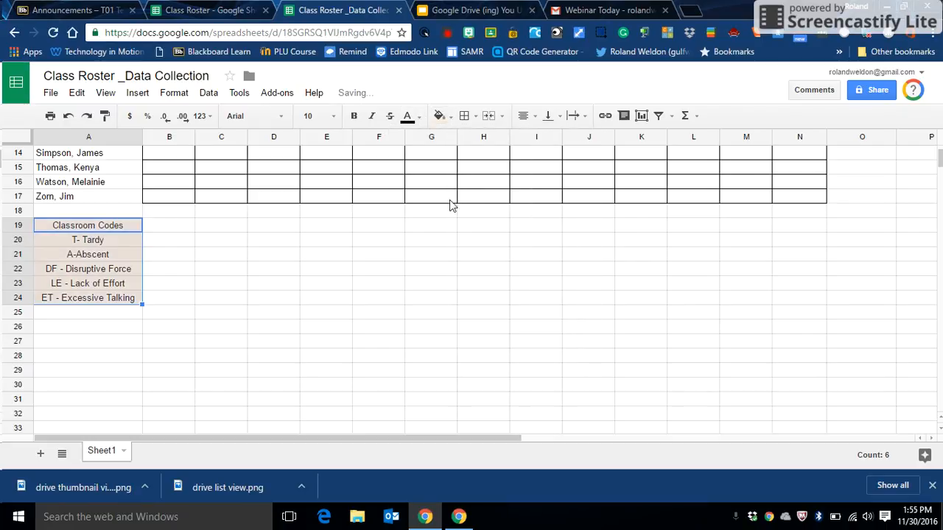
pyautogui.click(128, 316)
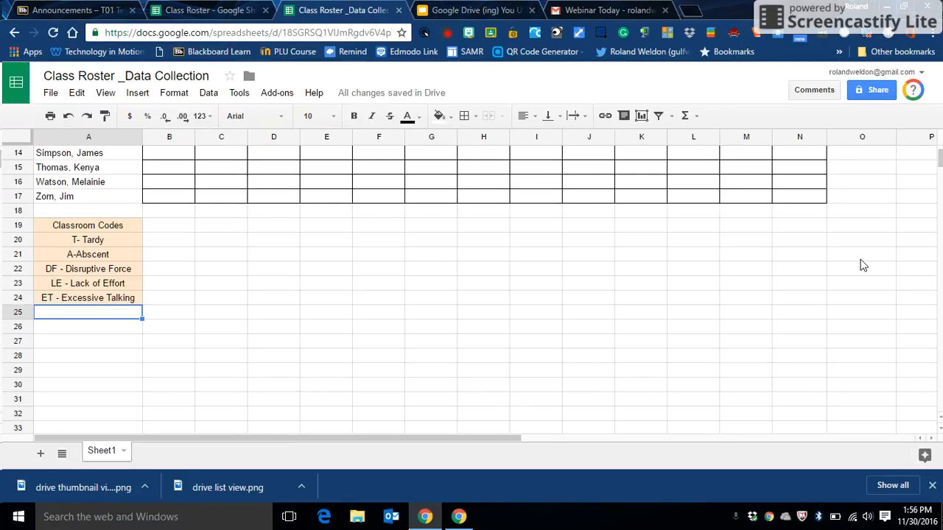
# Merge title cells A1:N1 and center the title across them.
pyautogui.moveTo(934, 166); pyautogui.dragTo(940, 153)
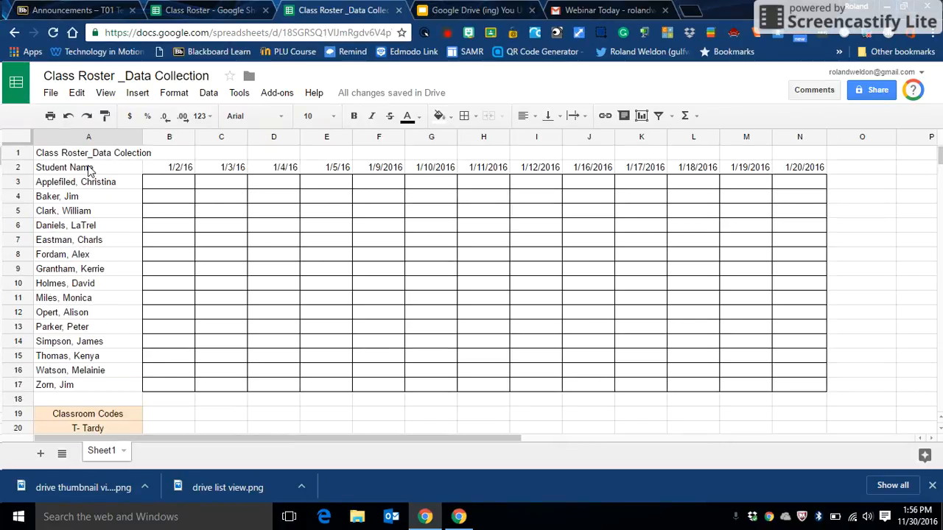
pyautogui.moveTo(87, 155); pyautogui.dragTo(789, 160)
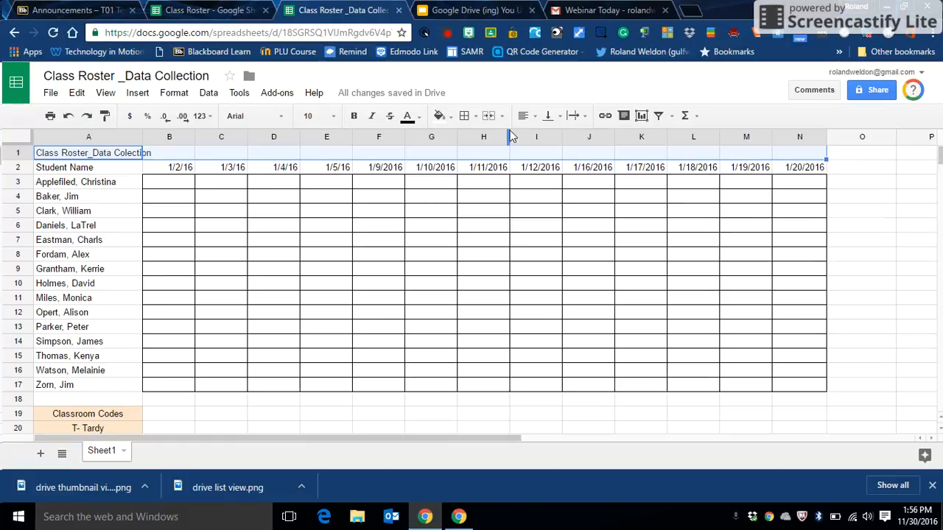
pyautogui.click(488, 120)
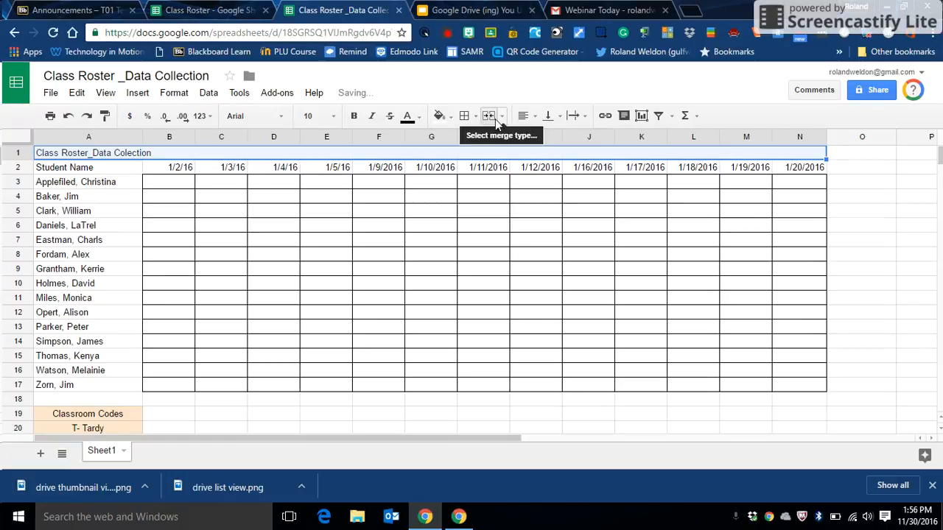
pyautogui.click(532, 119)
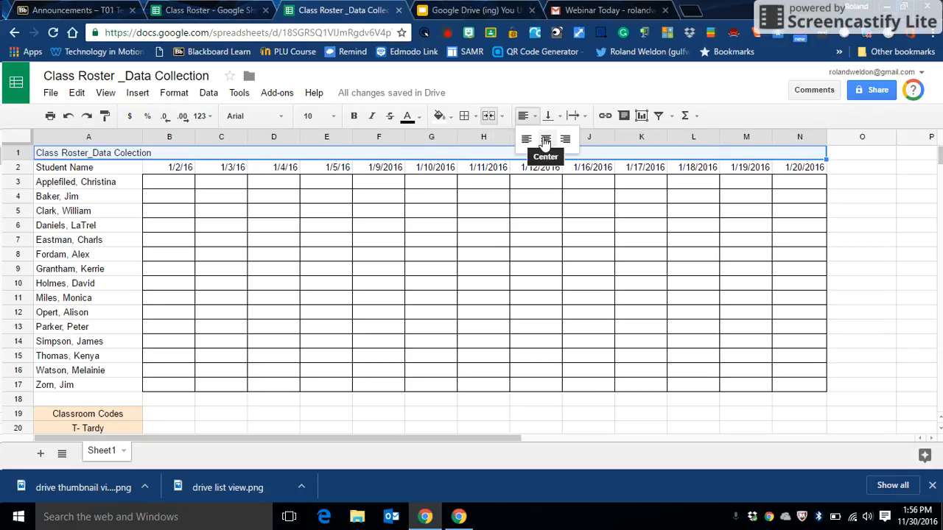
pyautogui.click(547, 141)
pyautogui.click(243, 226)
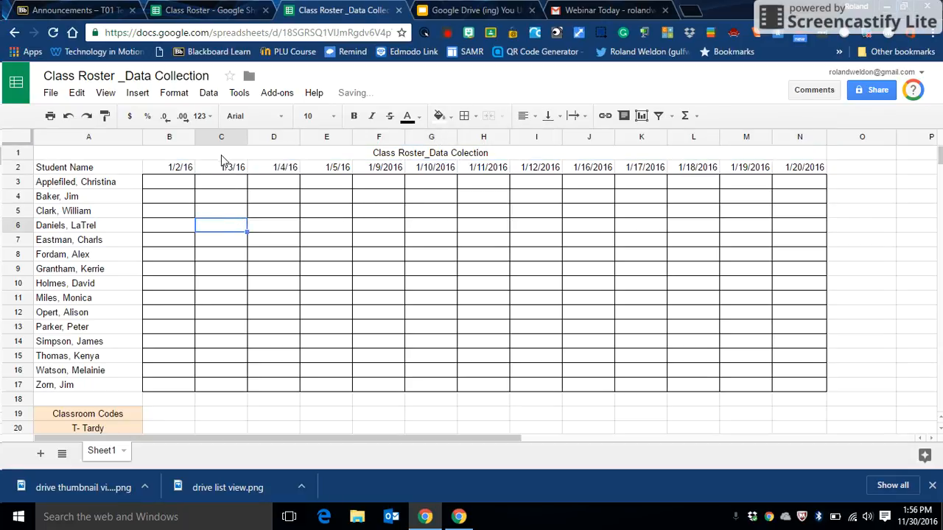
# Fill the title and date header rows A1:N2 with light cyan.
pyautogui.moveTo(220, 153); pyautogui.dragTo(224, 172)
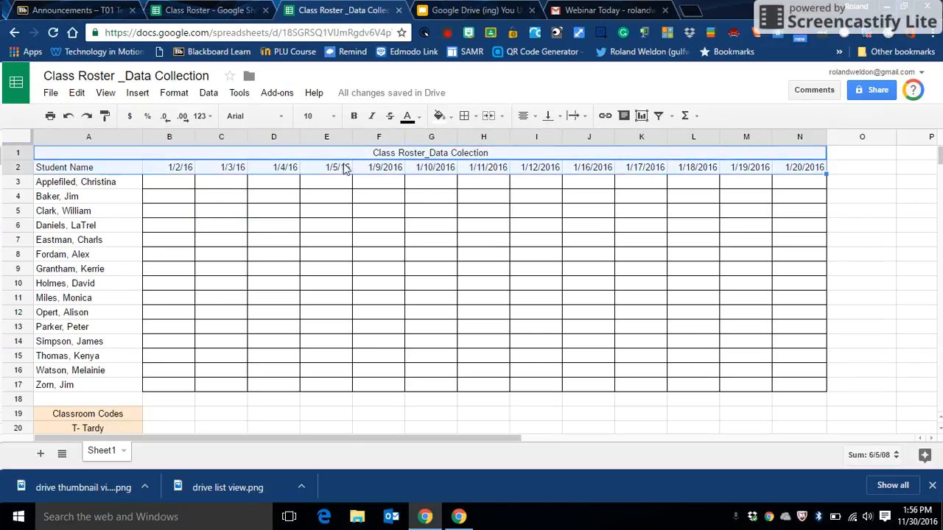
pyautogui.click(450, 118)
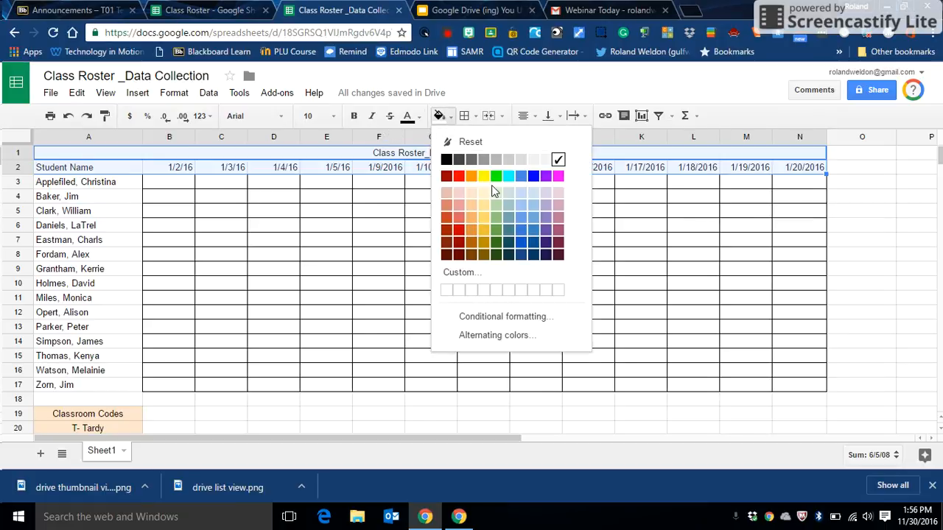
pyautogui.click(507, 196)
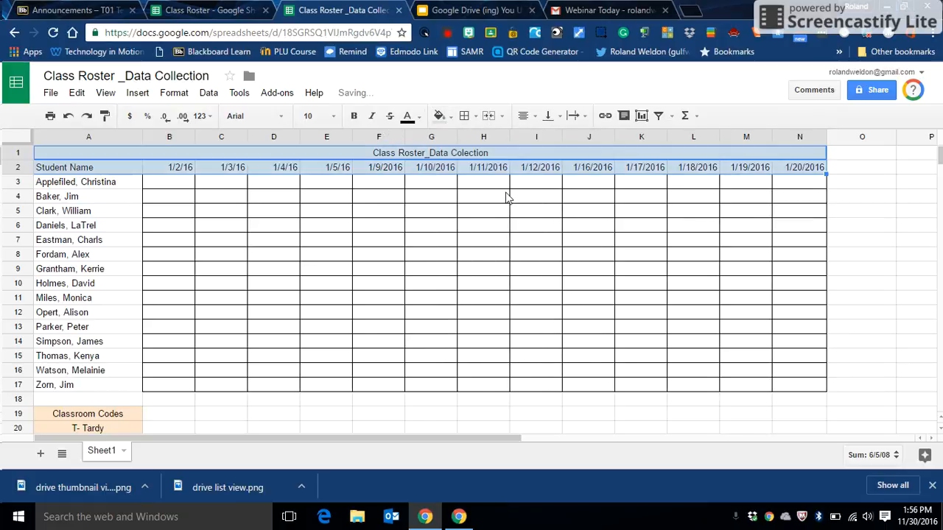
pyautogui.click(259, 229)
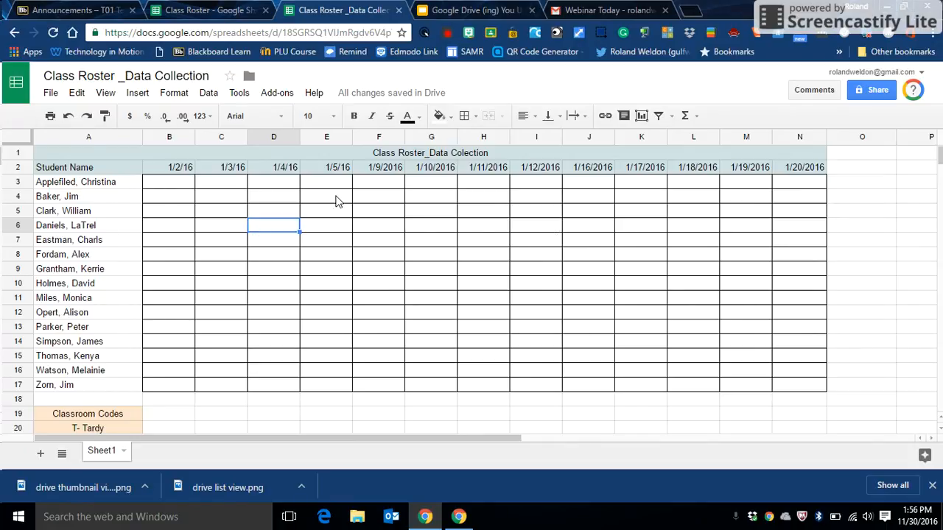
# View the spreadsheet's document details and close them.
pyautogui.click(50, 94)
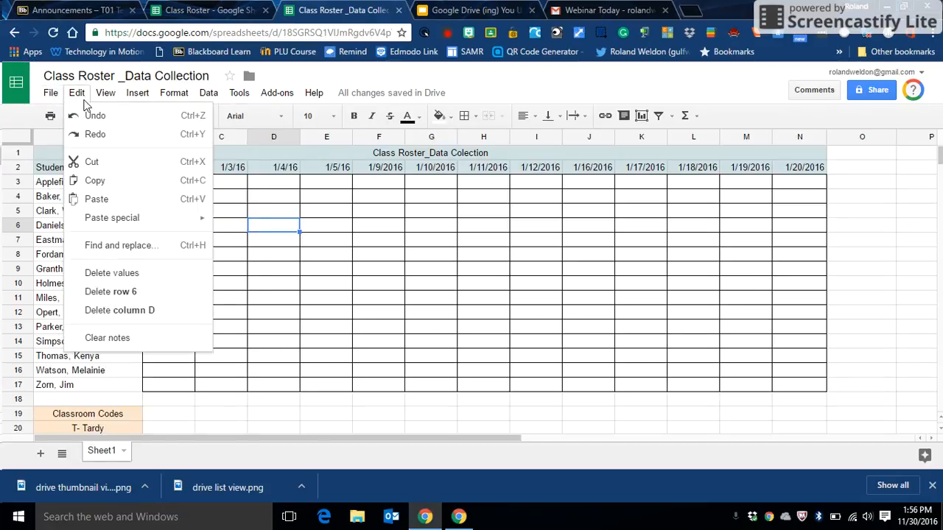
pyautogui.moveTo(100, 103)
pyautogui.moveTo(58, 103)
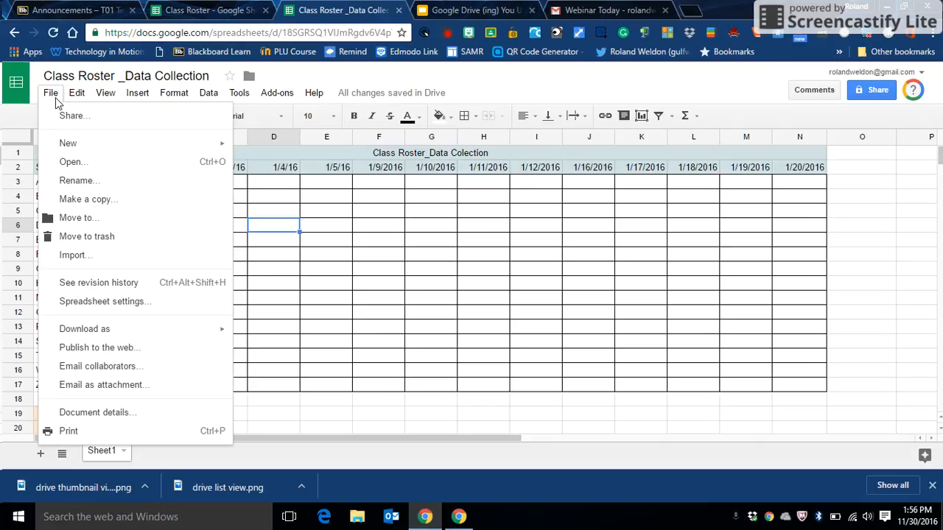
pyautogui.click(76, 414)
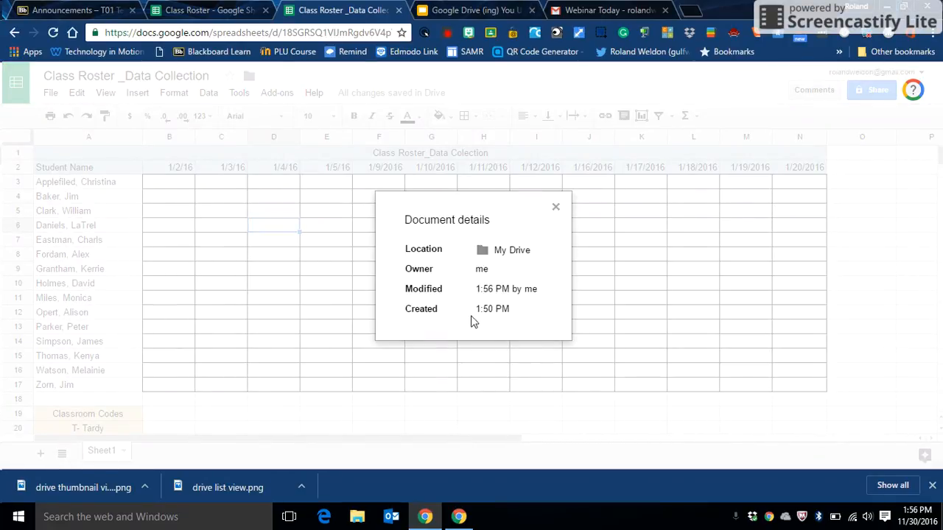
pyautogui.click(556, 209)
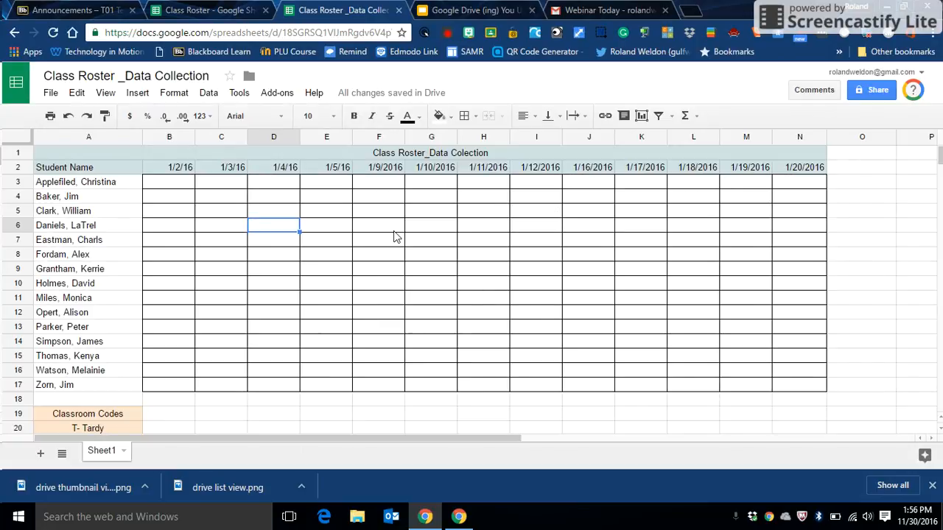
pyautogui.click(50, 93)
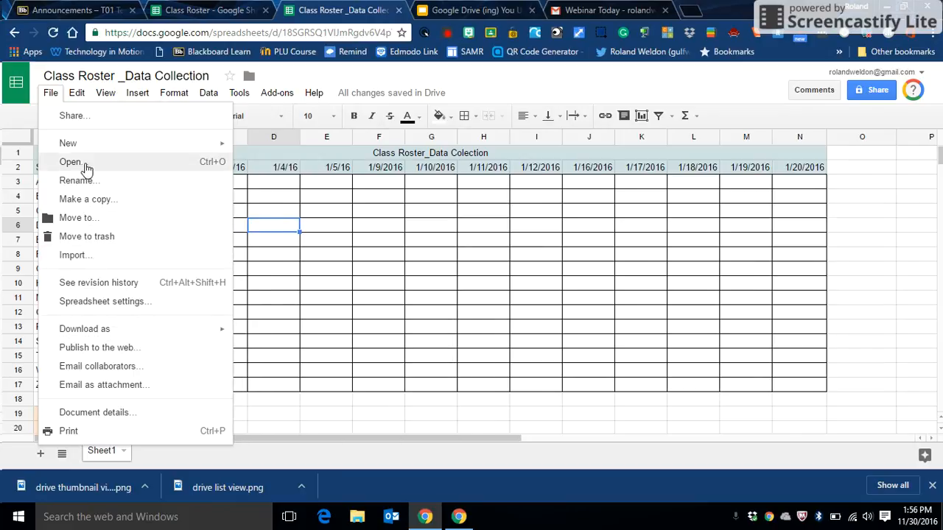
pyautogui.moveTo(80, 94)
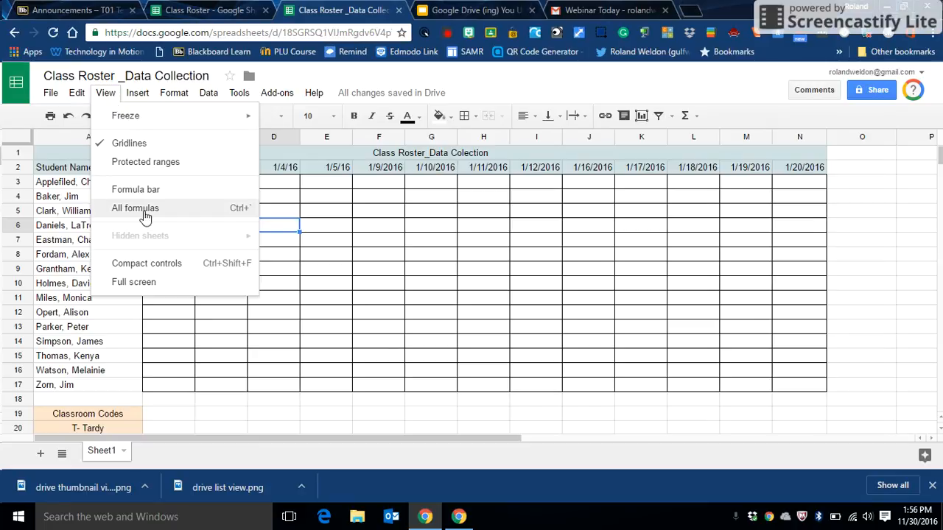
pyautogui.click(898, 270)
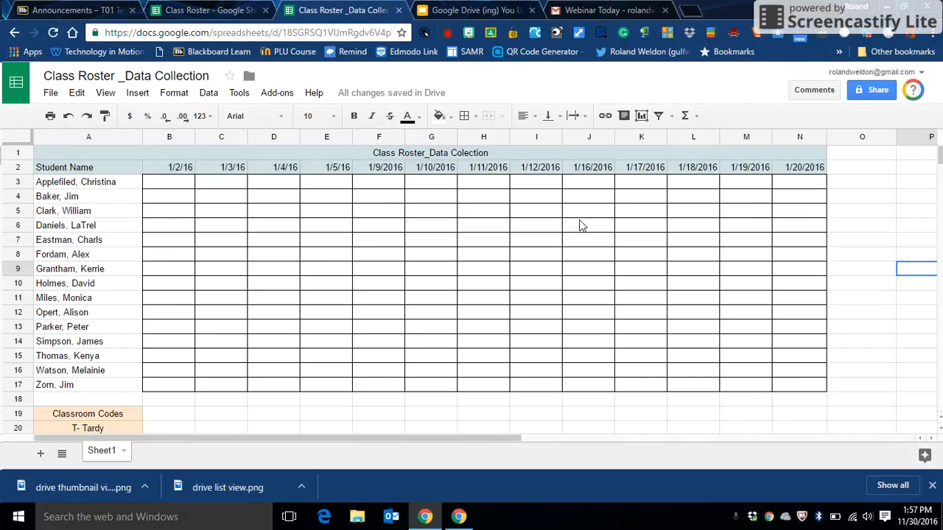
# Rename Sheet1 as "1st Period".
pyautogui.click(123, 453)
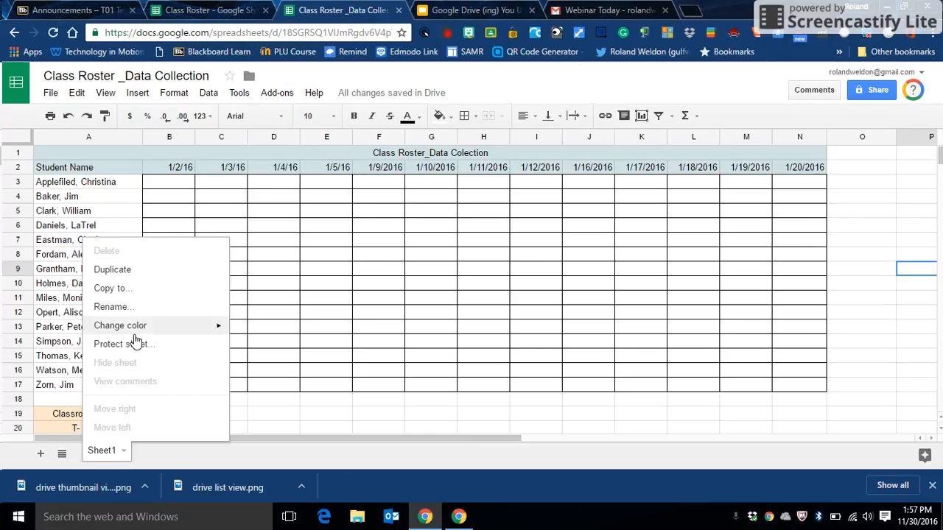
pyautogui.click(126, 308)
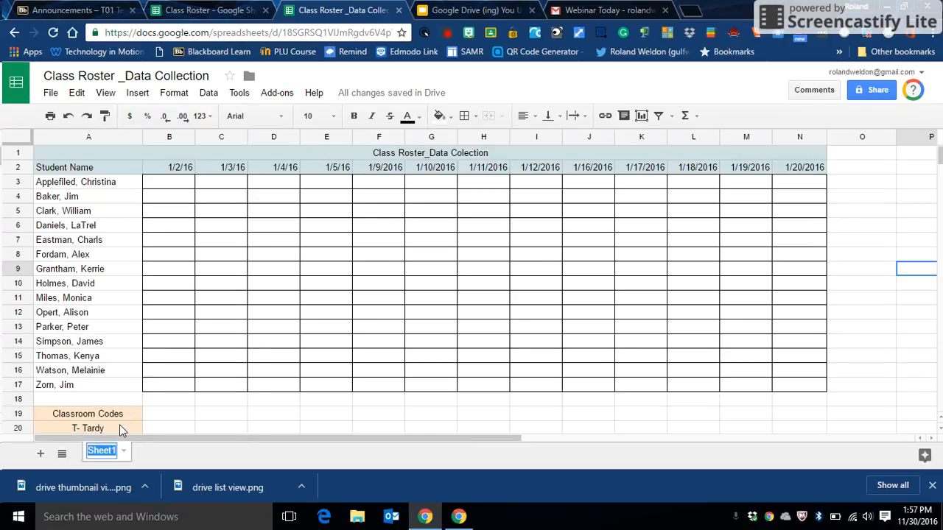
pyautogui.write('1st Period')
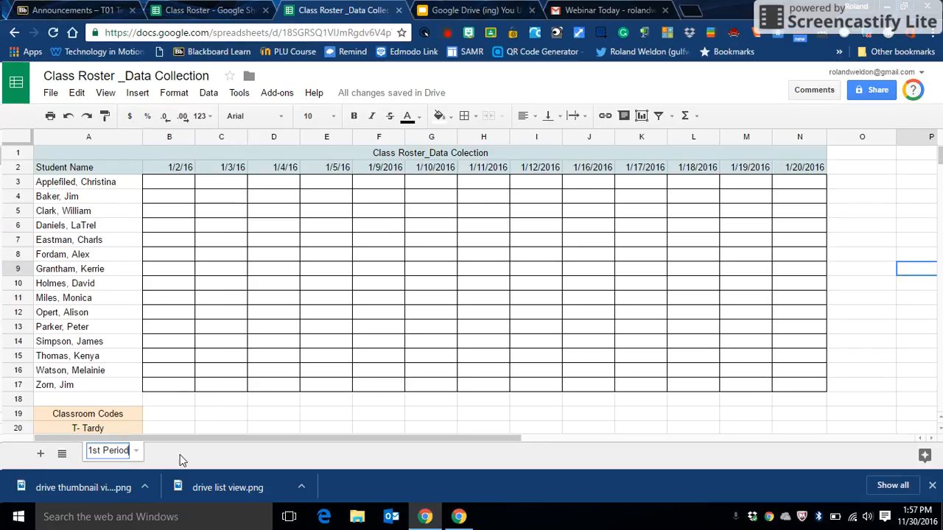
pyautogui.press('Return')
# Add a new sheet and copy the title and date header rows A1:N2 from 1st Period into it at A1.
pyautogui.click(40, 453)
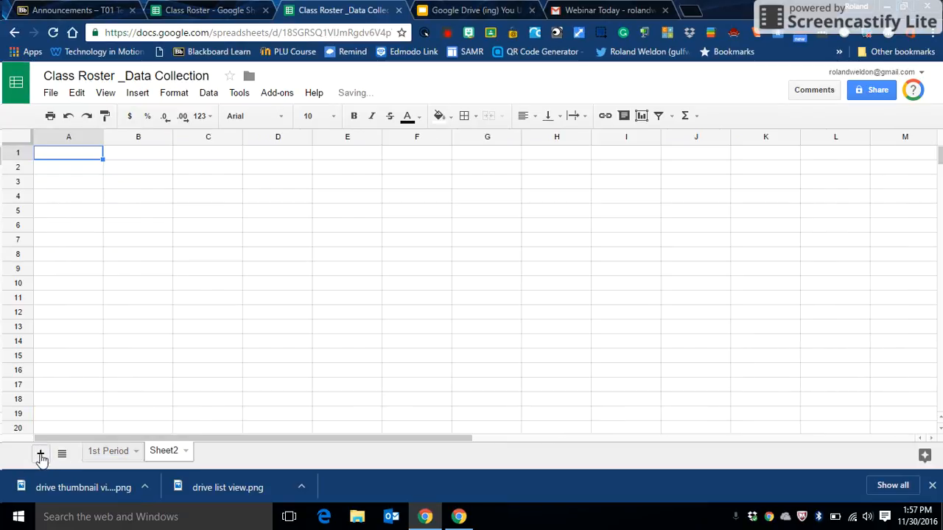
pyautogui.click(92, 452)
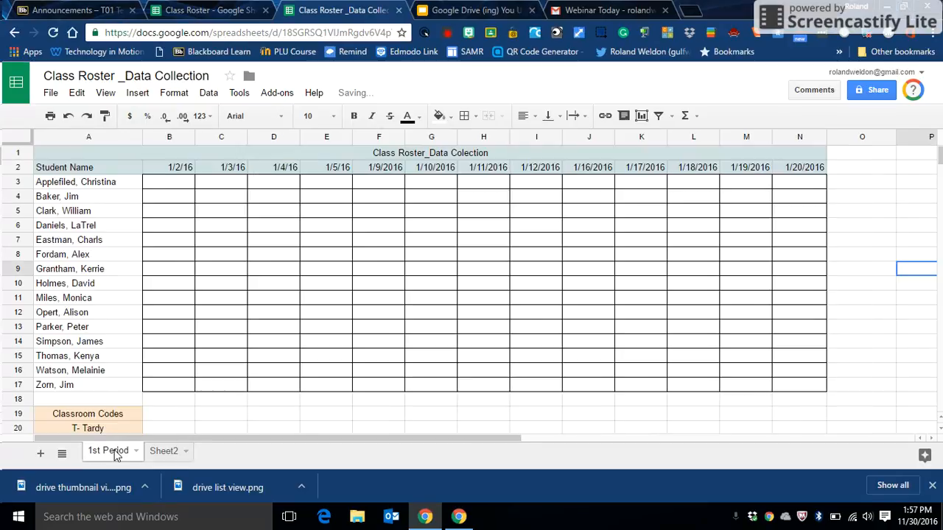
pyautogui.moveTo(243, 153); pyautogui.dragTo(245, 170)
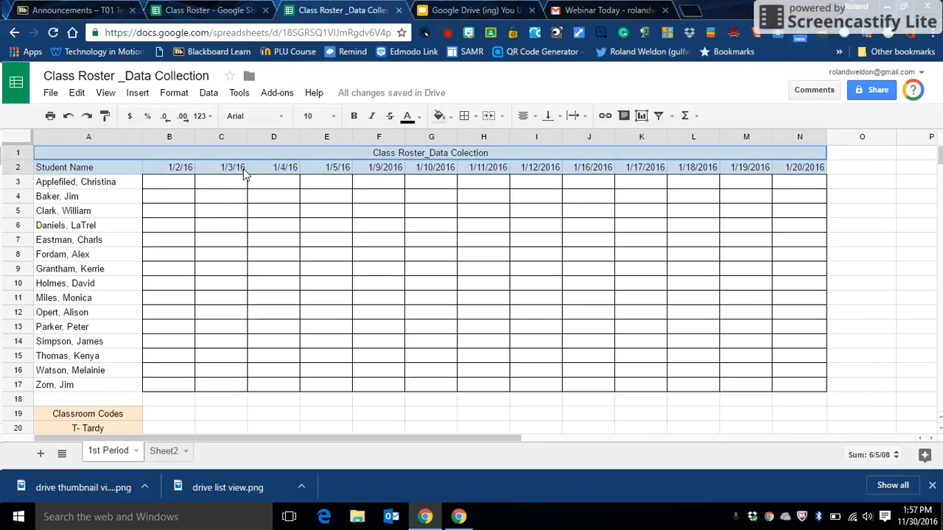
pyautogui.rightClick(102, 158)
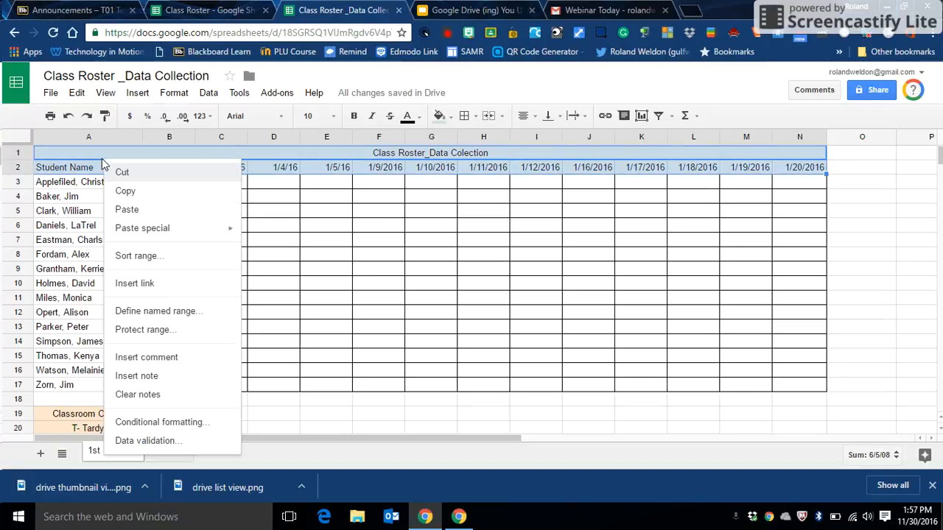
pyautogui.click(127, 190)
pyautogui.click(157, 453)
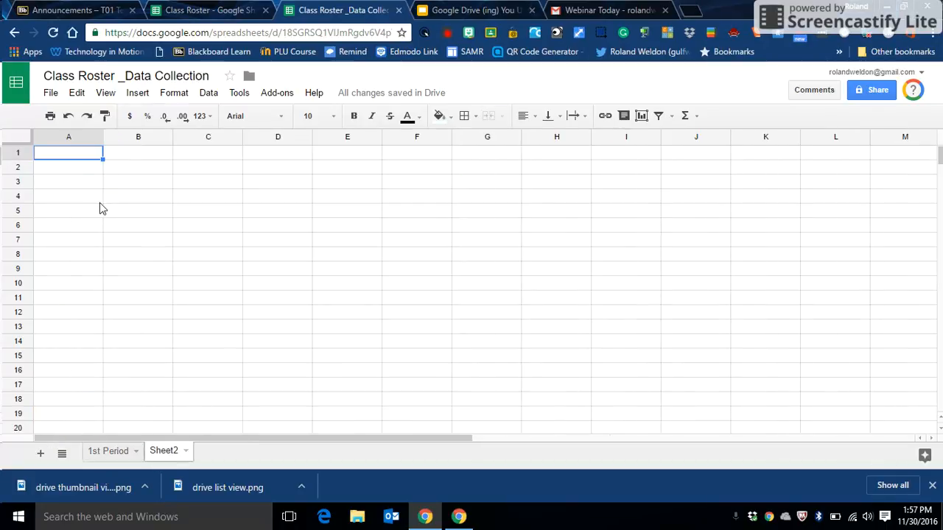
pyautogui.rightClick(68, 159)
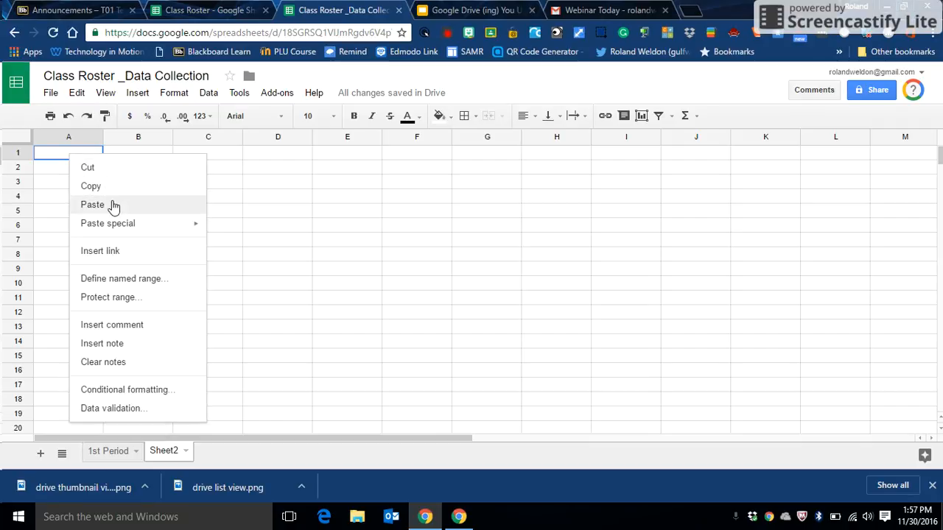
pyautogui.click(114, 204)
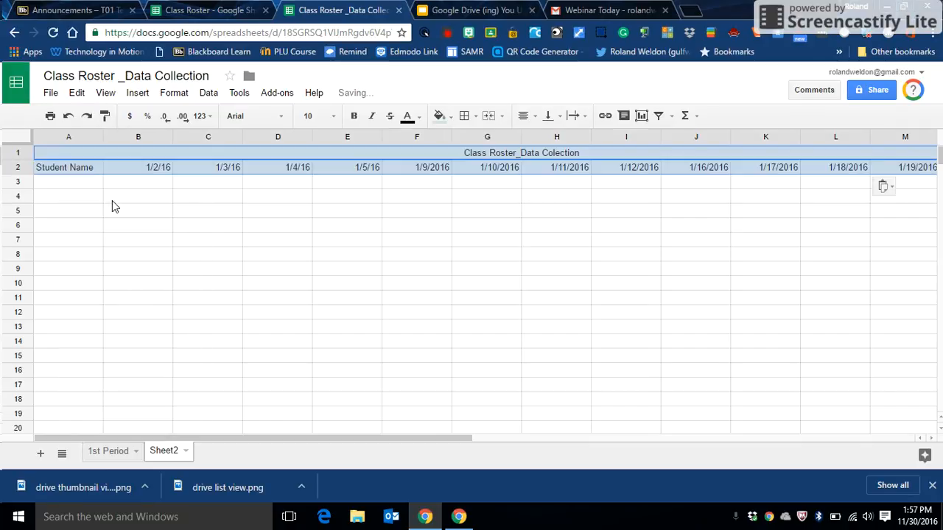
pyautogui.click(98, 239)
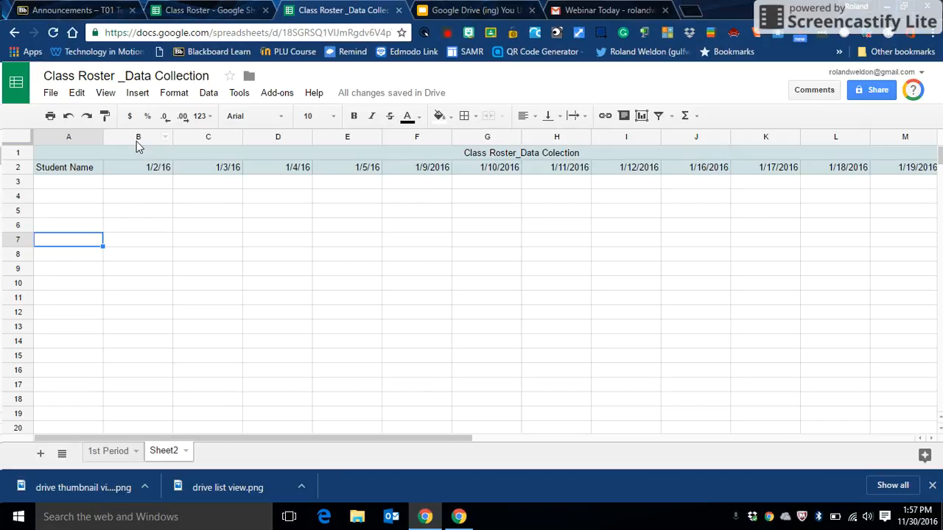
# Set columns A through M of the new sheet to 75 pixels wide and narrow column N slightly.
pyautogui.moveTo(137, 140); pyautogui.dragTo(930, 155)
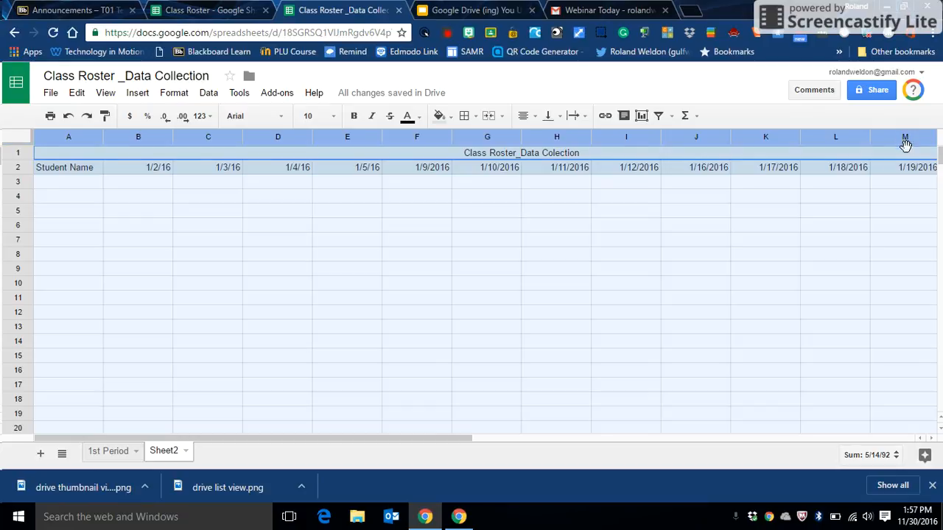
pyautogui.rightClick(142, 141)
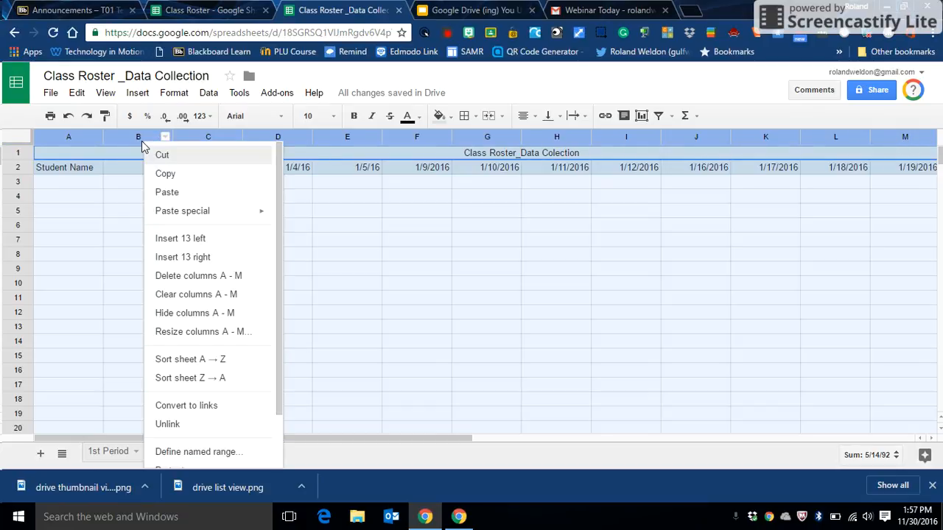
pyautogui.click(185, 332)
pyautogui.write('75')
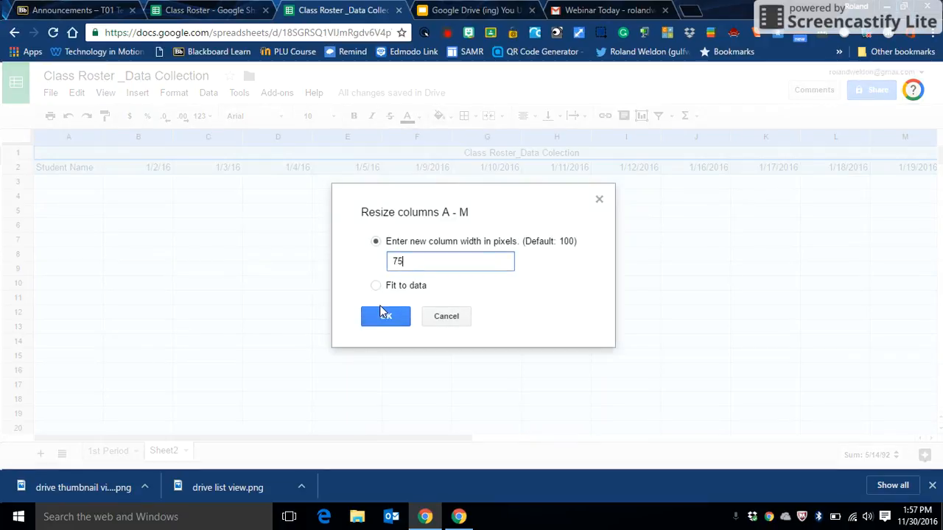
pyautogui.click(382, 314)
pyautogui.click(580, 314)
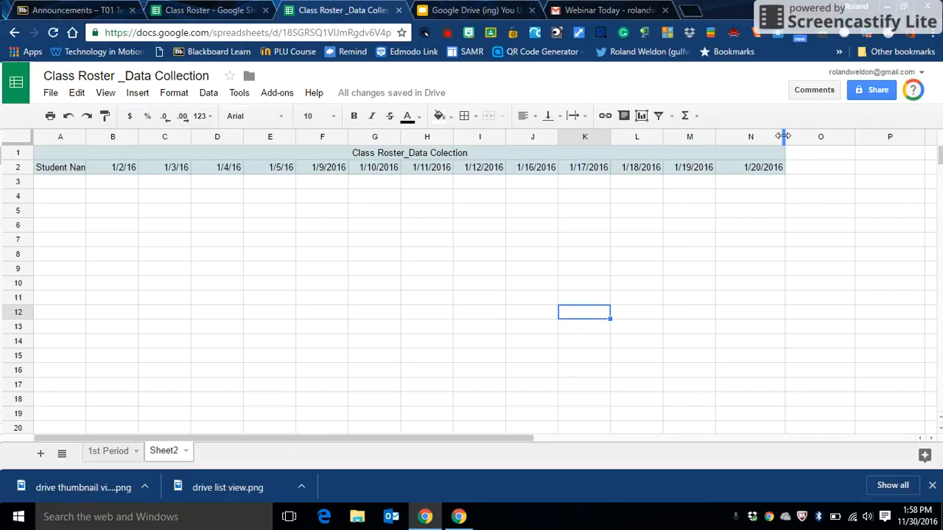
pyautogui.moveTo(784, 136); pyautogui.dragTo(776, 136)
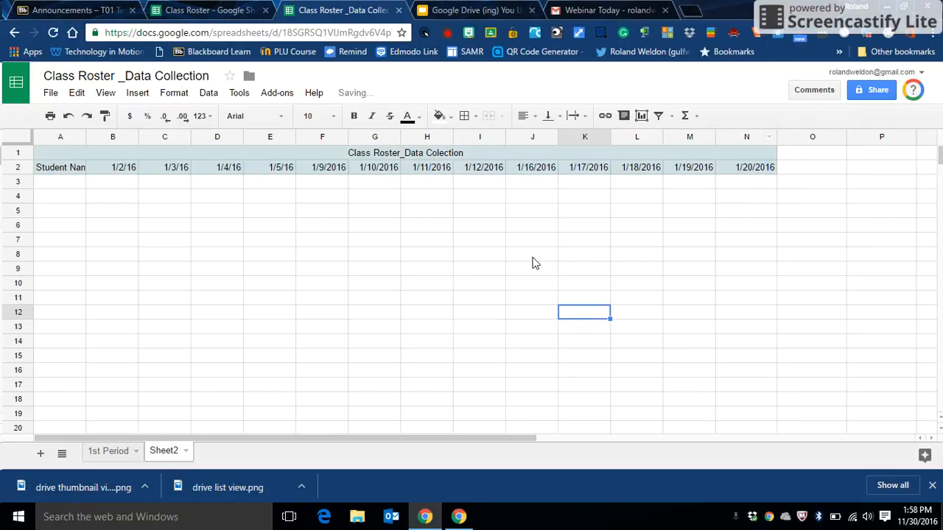
# Rename Sheet2 as "2nd Period" and return to the 1st Period sheet.
pyautogui.click(185, 451)
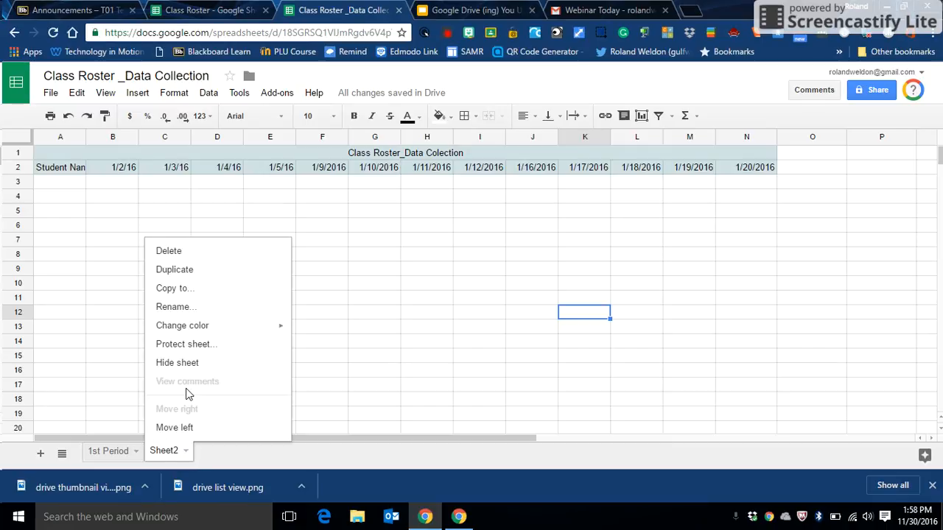
pyautogui.click(189, 310)
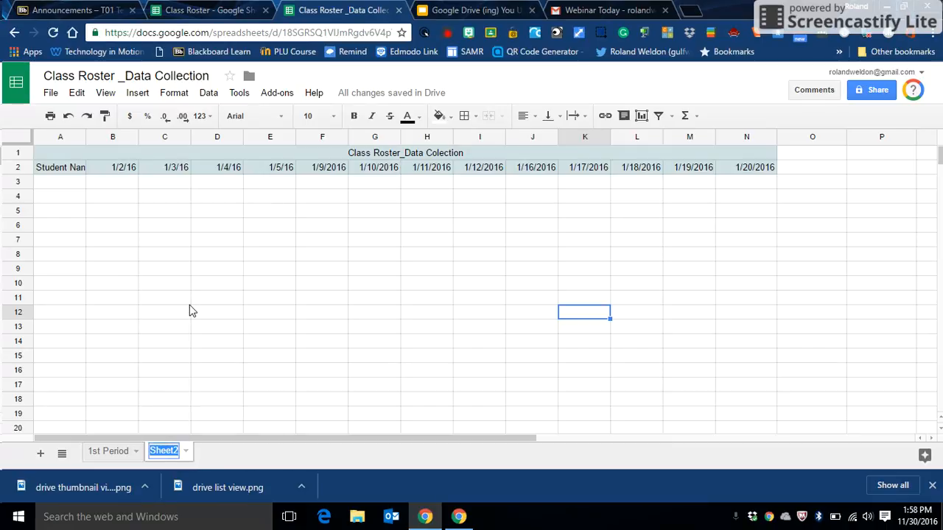
pyautogui.write('2nd Period')
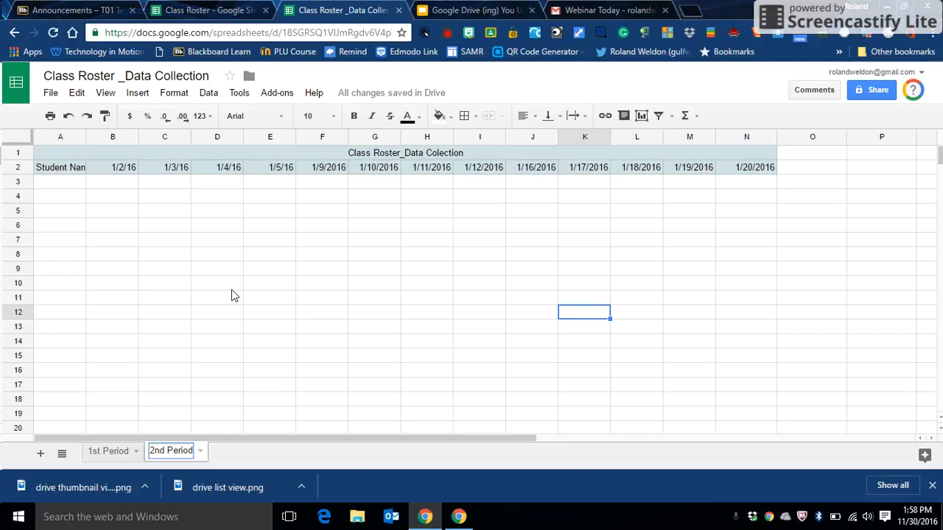
pyautogui.click(103, 452)
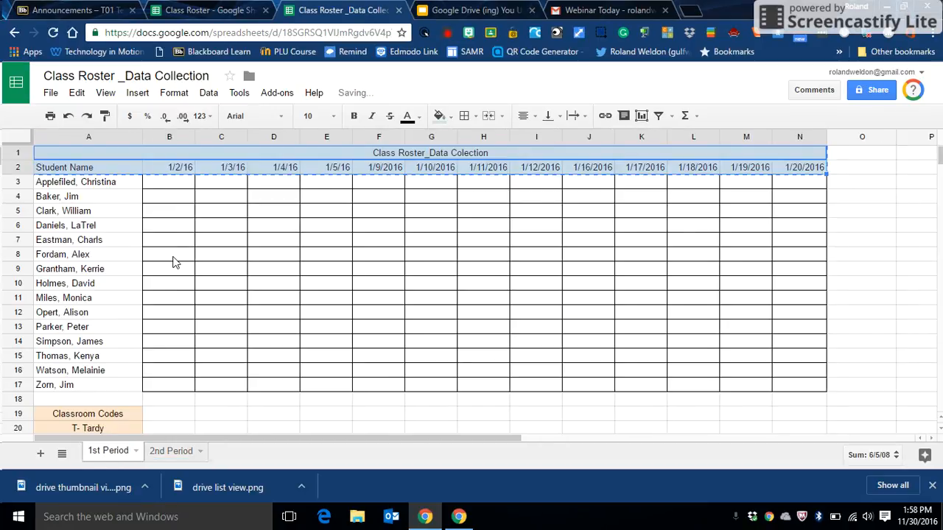